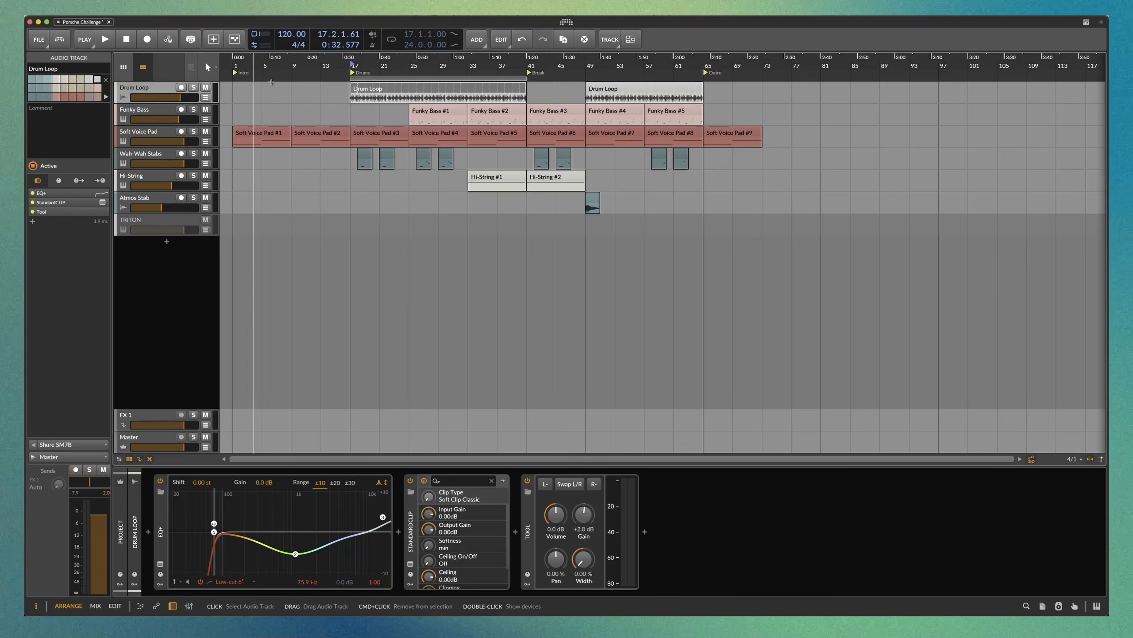
# Zoom in on the first Drum Loop clip and play it back with its track soloed
pyautogui.click(380, 89)
pyautogui.scroll(5, 420, 116)
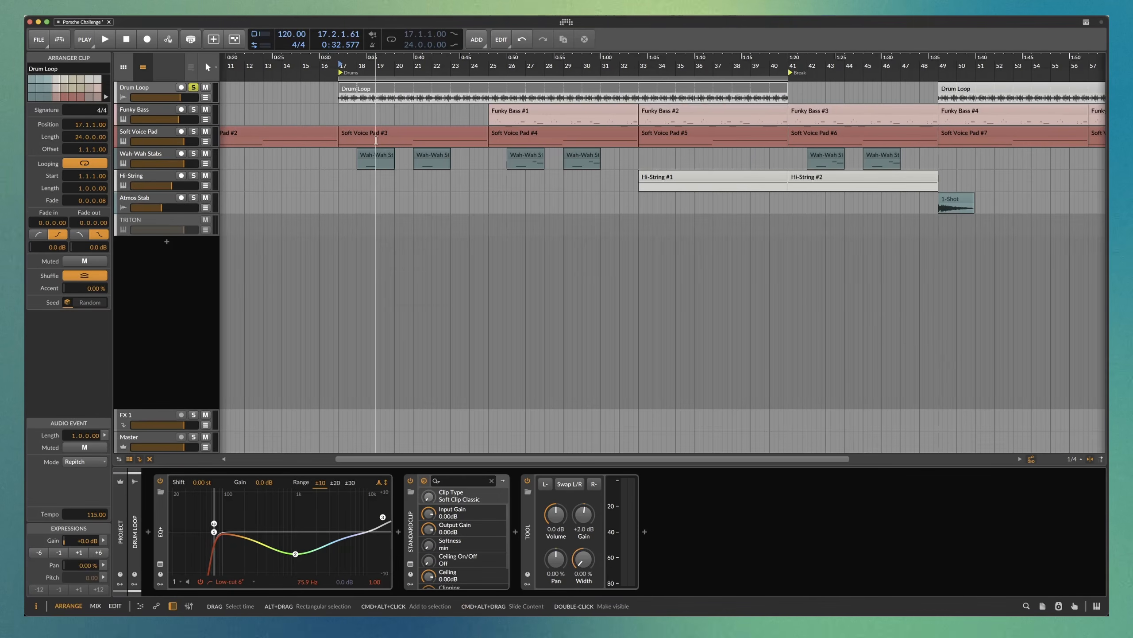
pyautogui.press('space')
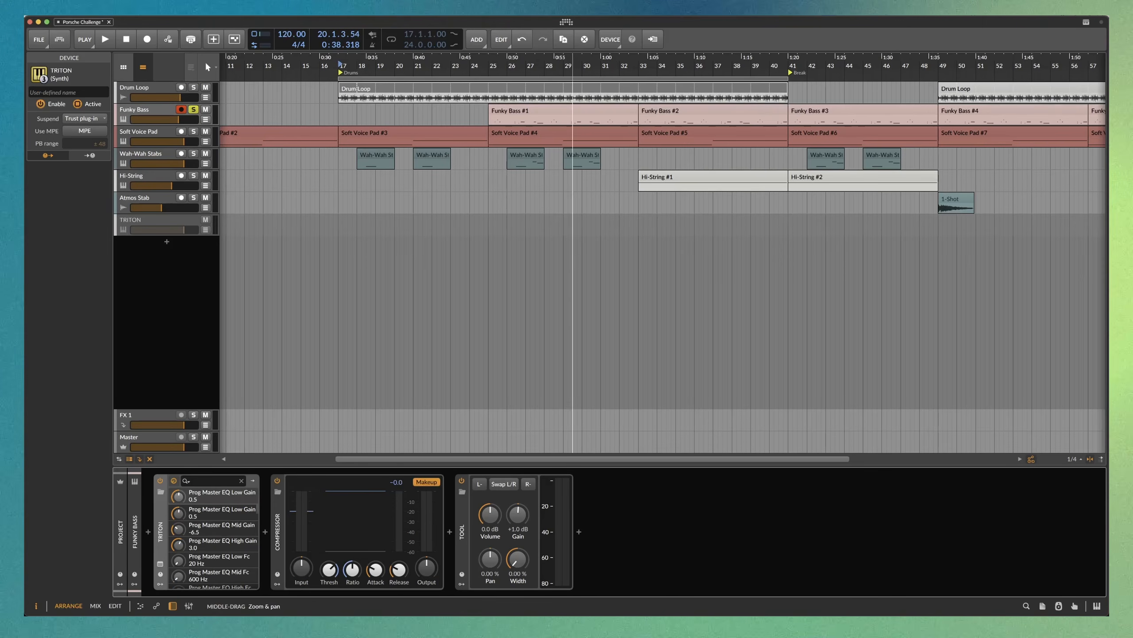
# Open the TRITON instrument on the Funky Bass track to view its E.Bass Finger program, and close it
pyautogui.click(160, 563)
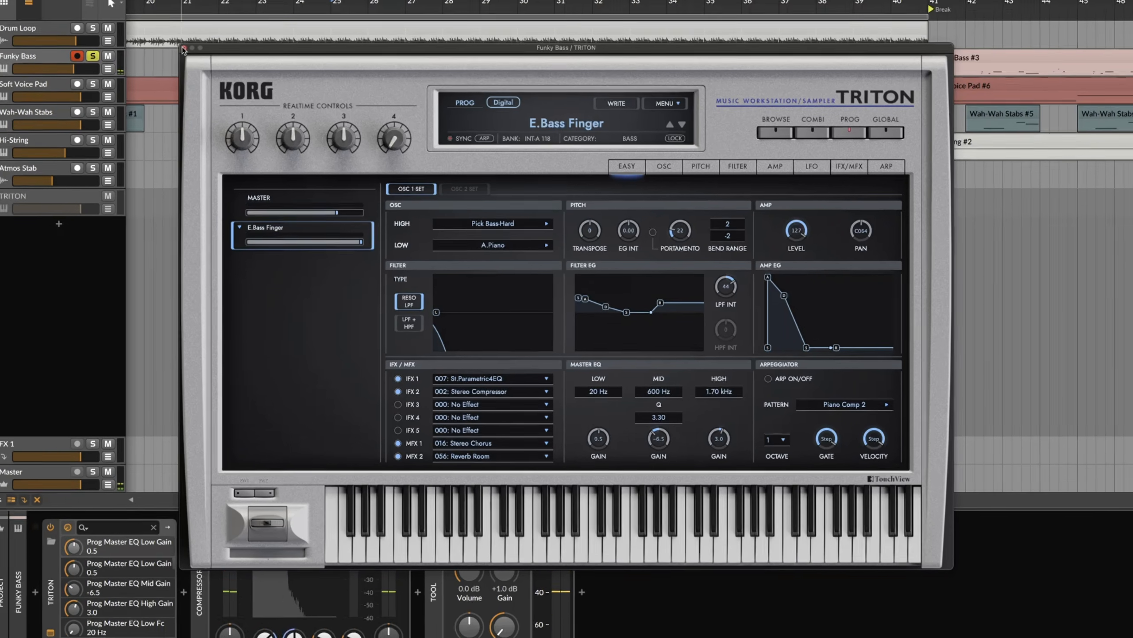
pyautogui.click(171, 40)
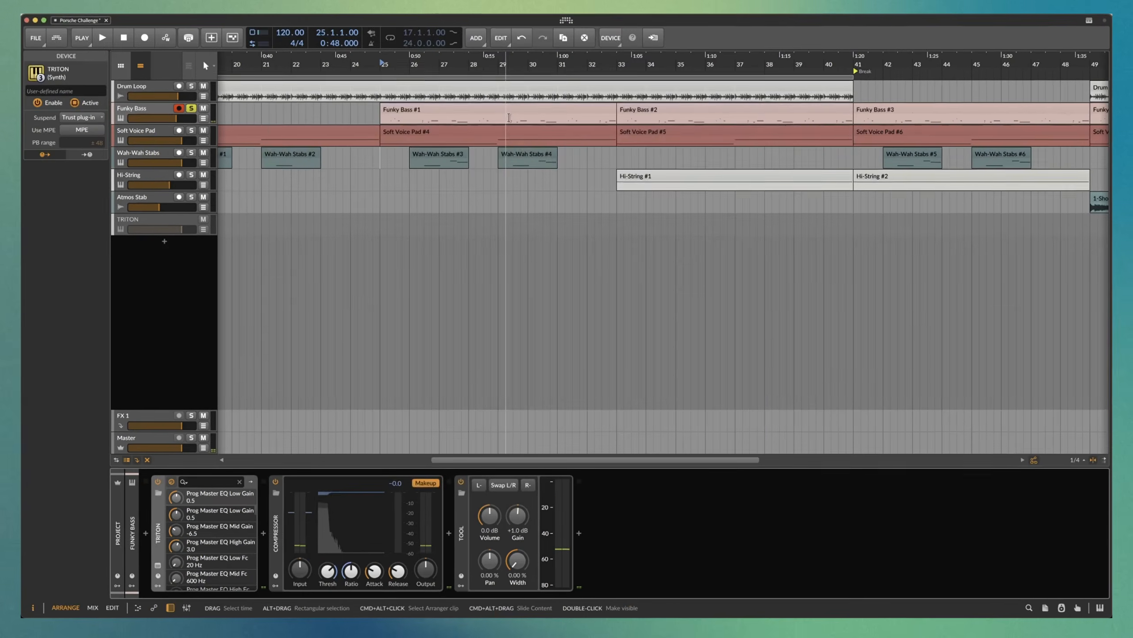
# Examine the notes and velocities of the Funky Bass #1 clip in an enlarged note editor during playback, and return to the track's devices
pyautogui.moveTo(504, 462); pyautogui.dragTo(446, 266)
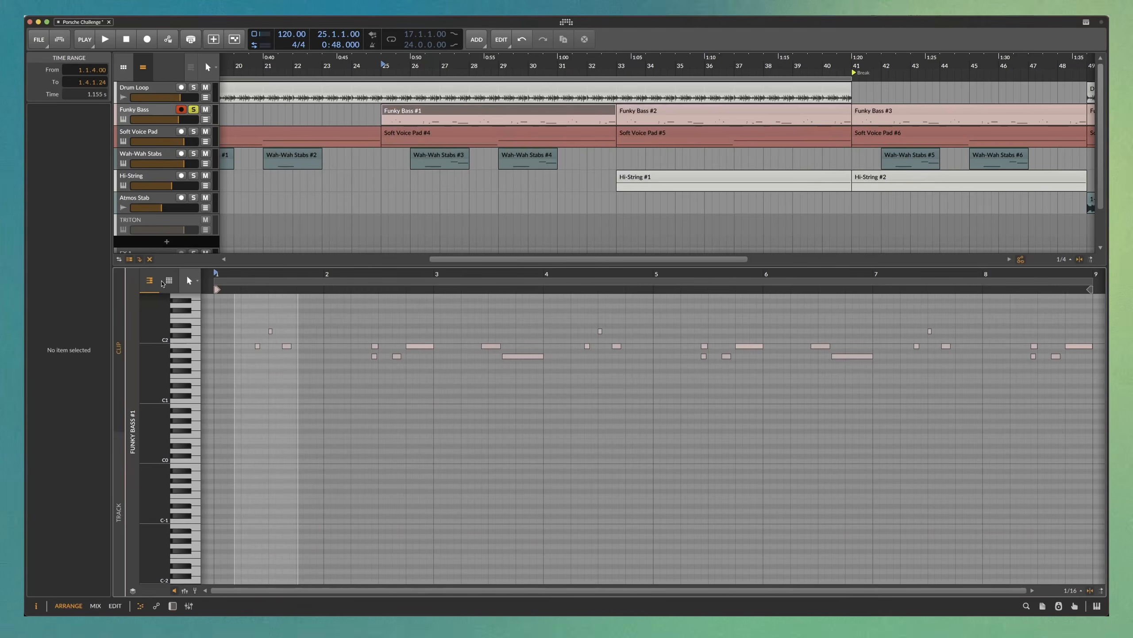
pyautogui.moveTo(154, 330); pyautogui.dragTo(214, 333)
pyautogui.moveTo(360, 330); pyautogui.dragTo(514, 262)
pyautogui.press('space')
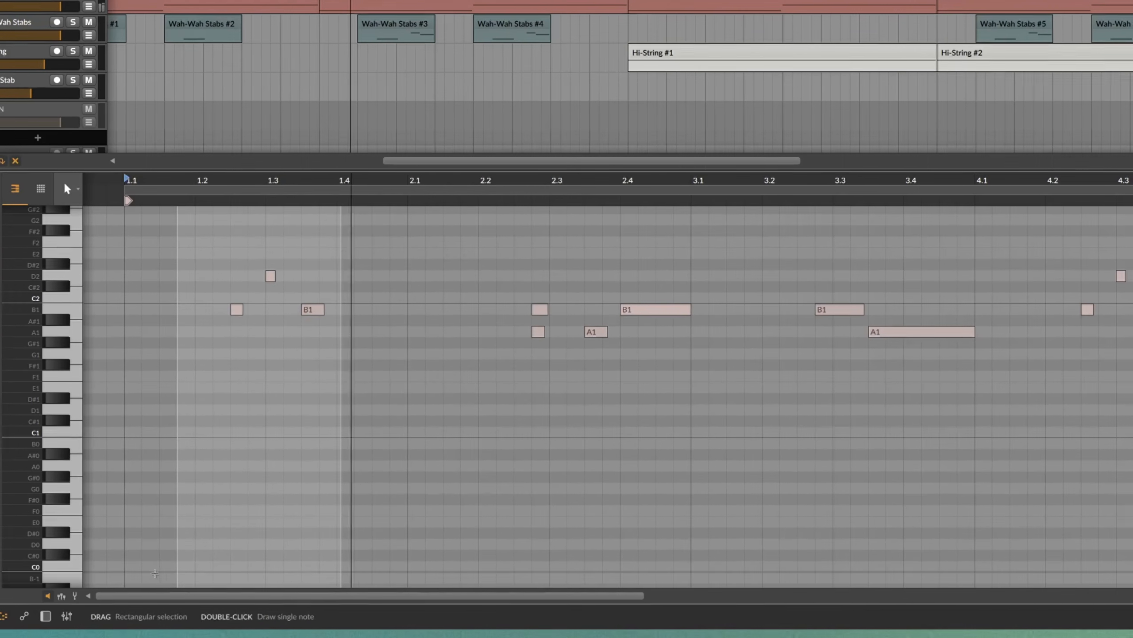
pyautogui.click(185, 590)
pyautogui.moveTo(374, 497); pyautogui.dragTo(250, 455)
pyautogui.moveTo(718, 453); pyautogui.dragTo(338, 453)
pyautogui.moveTo(594, 453); pyautogui.dragTo(422, 454)
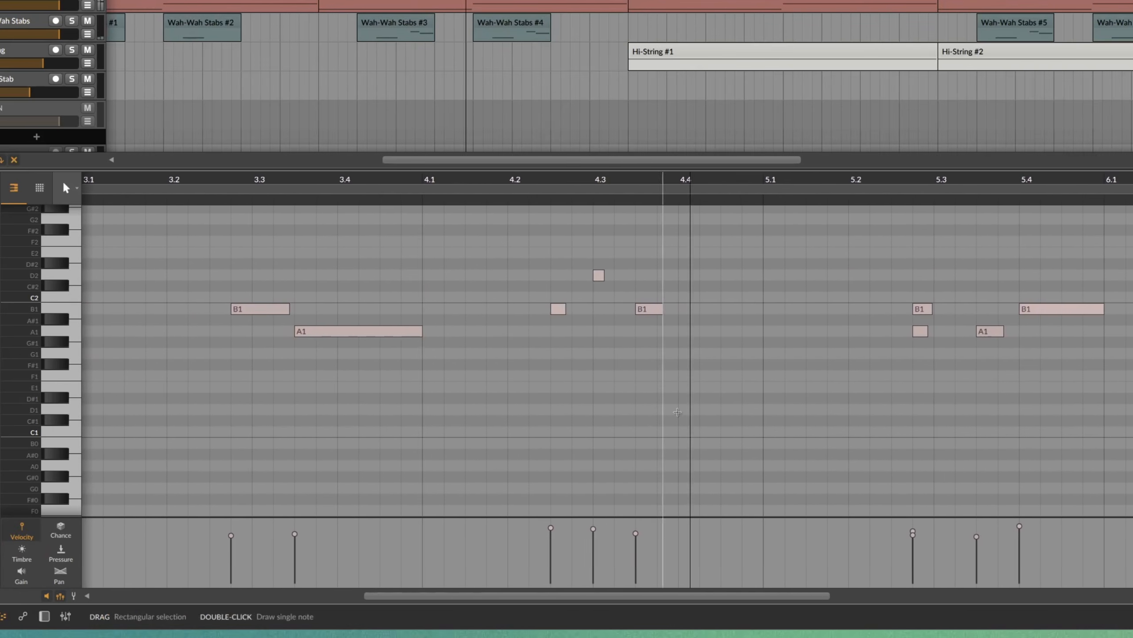
pyautogui.moveTo(785, 453); pyautogui.dragTo(407, 455)
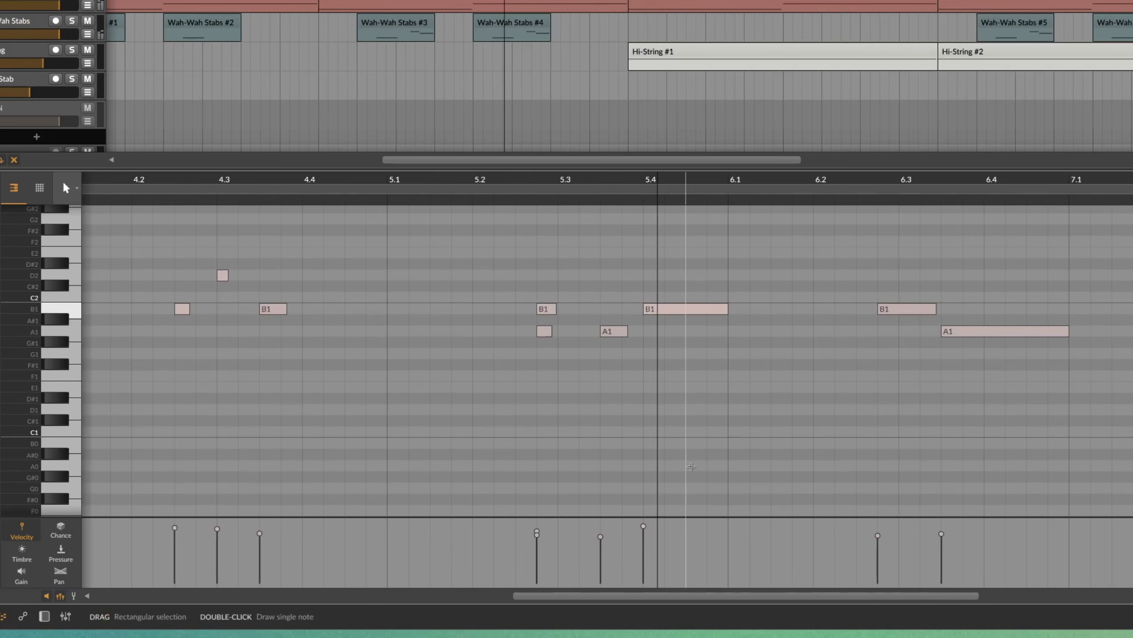
pyautogui.moveTo(686, 463); pyautogui.dragTo(203, 447)
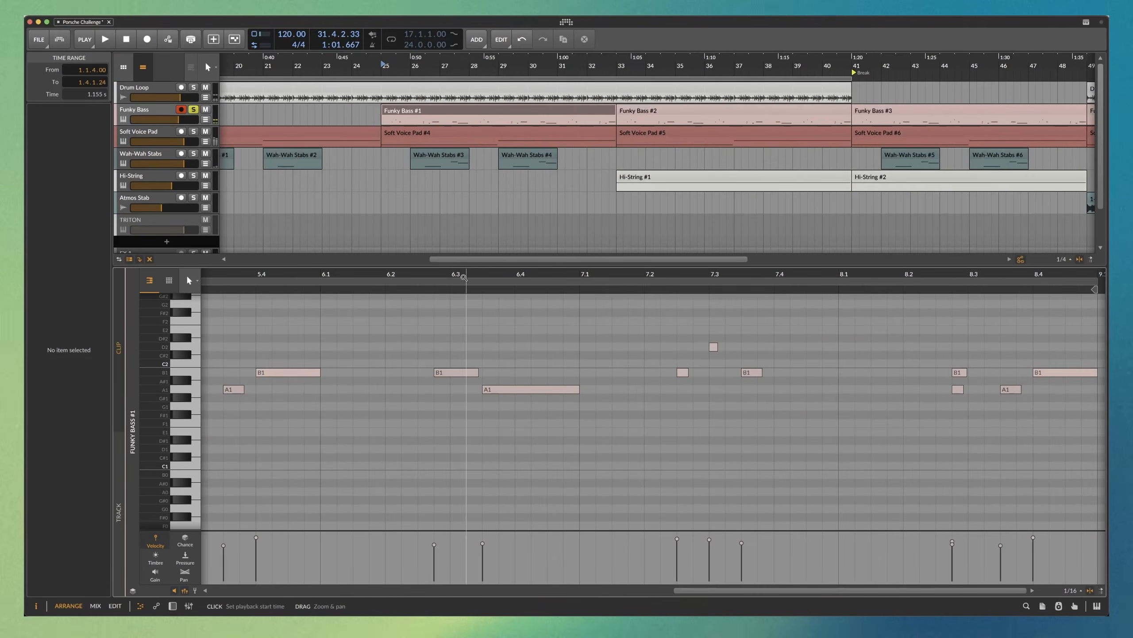
pyautogui.press('e')
pyautogui.doubleClick(145, 110)
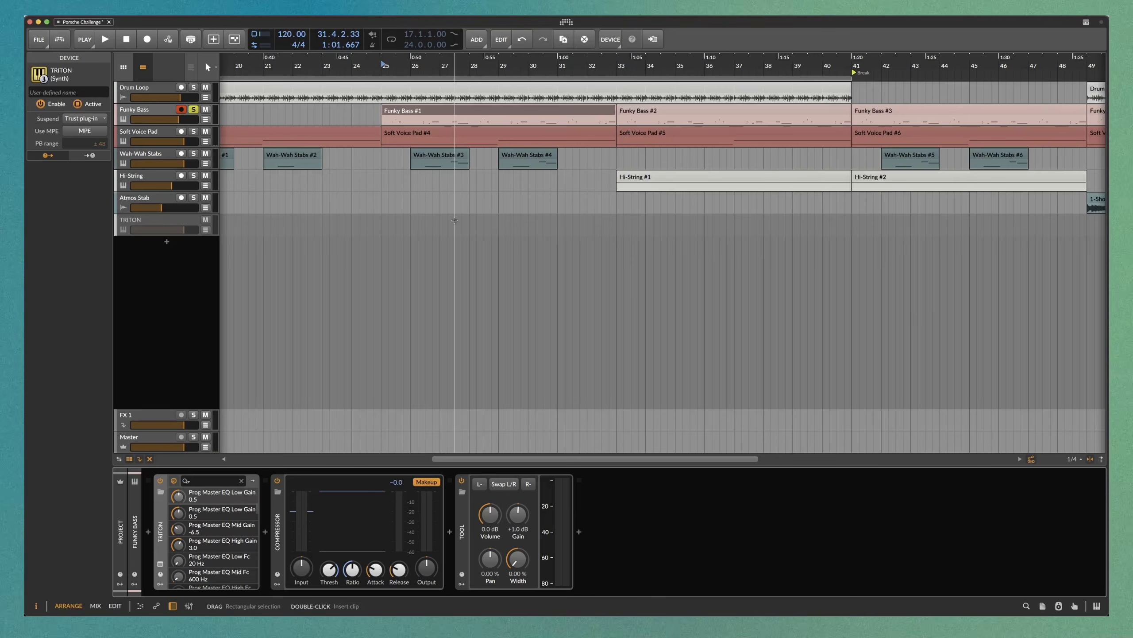
# Examine the notes of the Soft Voice Pad #4 clip and the track's device chain from the Sampler through Delay-2
pyautogui.click(139, 134)
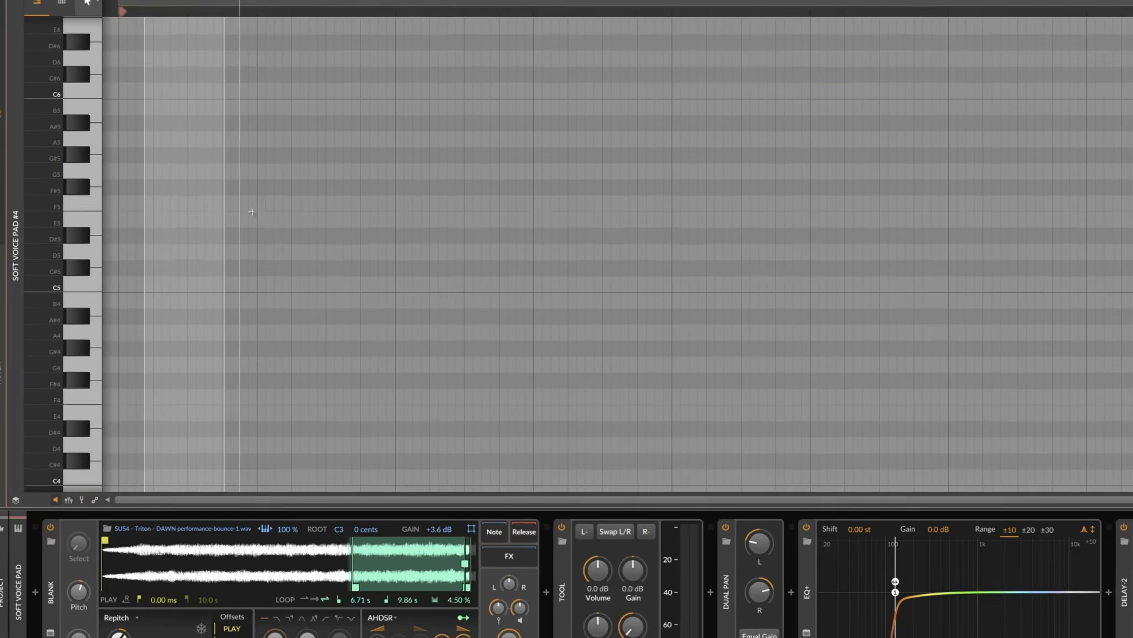
pyautogui.scroll(-10, 338, 238)
pyautogui.scroll(-3, 282, 236)
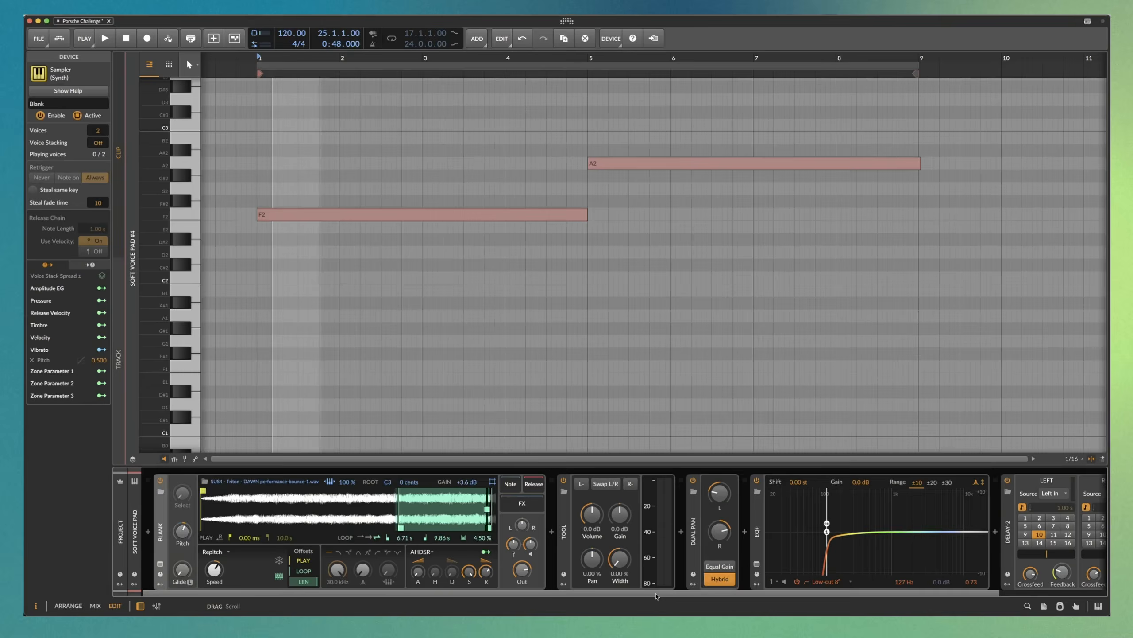
pyautogui.hscroll(5, 711, 537)
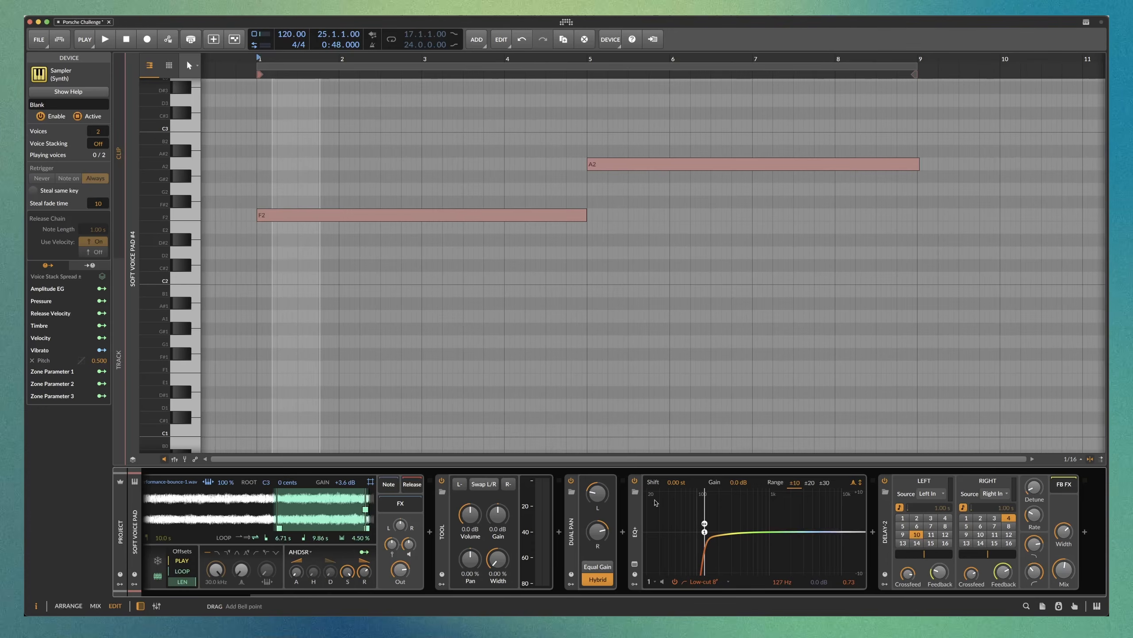
# Return to the arrangement with the devices showing and play the soloed Soft Voice Pad #4 clip
pyautogui.press('d')
pyautogui.press('Tab')
pyautogui.press('Tab')
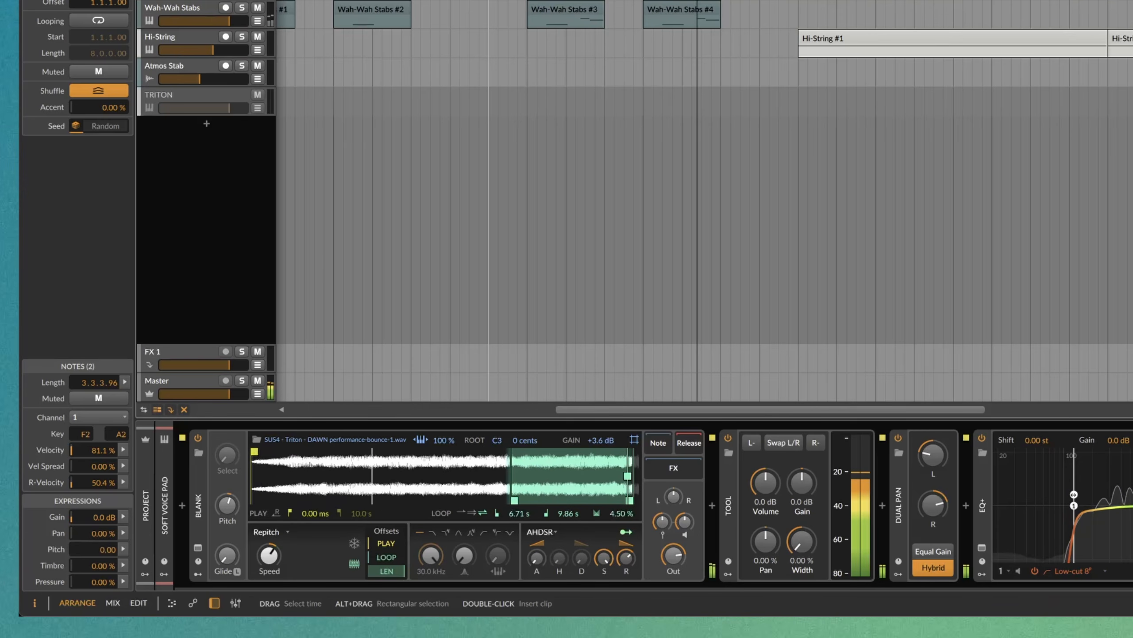
pyautogui.click(323, 110)
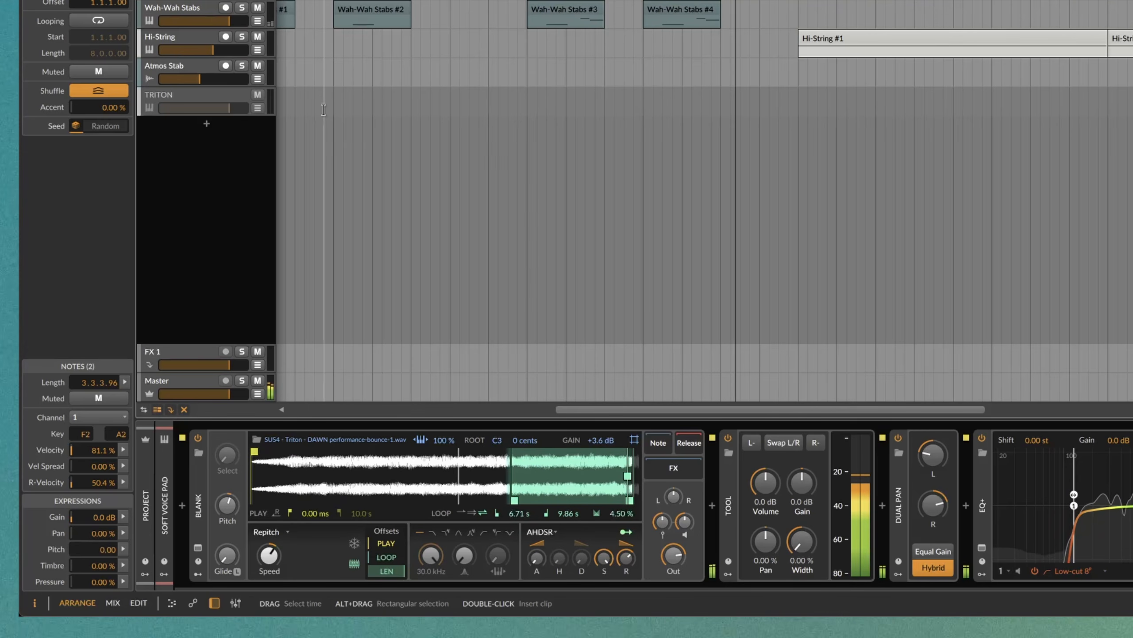
pyautogui.click(382, 107)
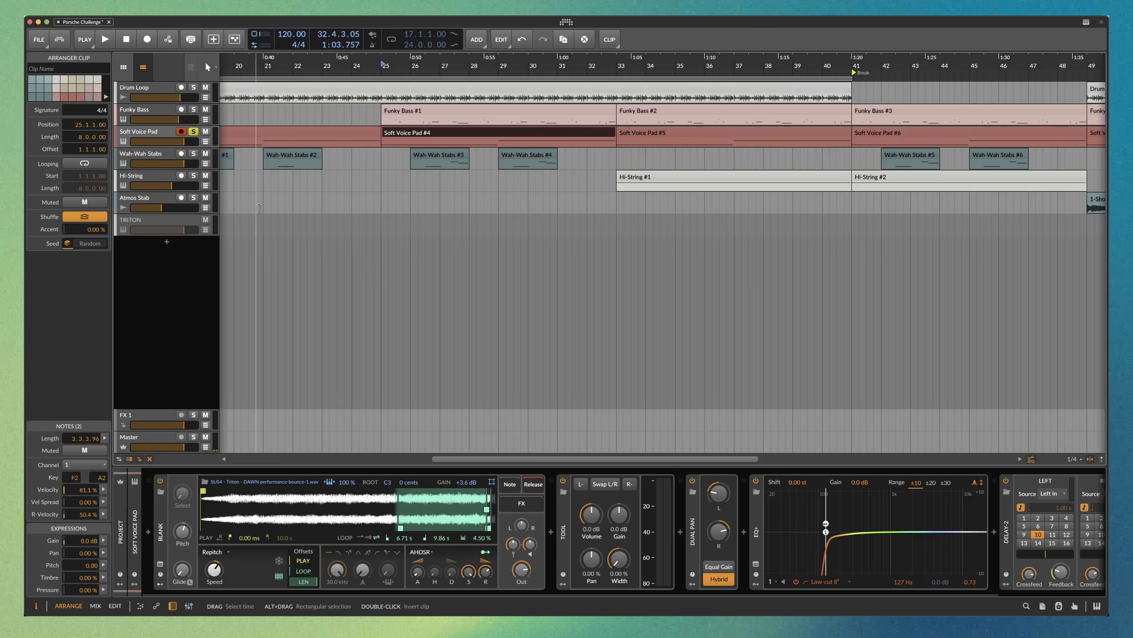
# Activate the disabled TRITON track
pyautogui.rightClick(167, 222)
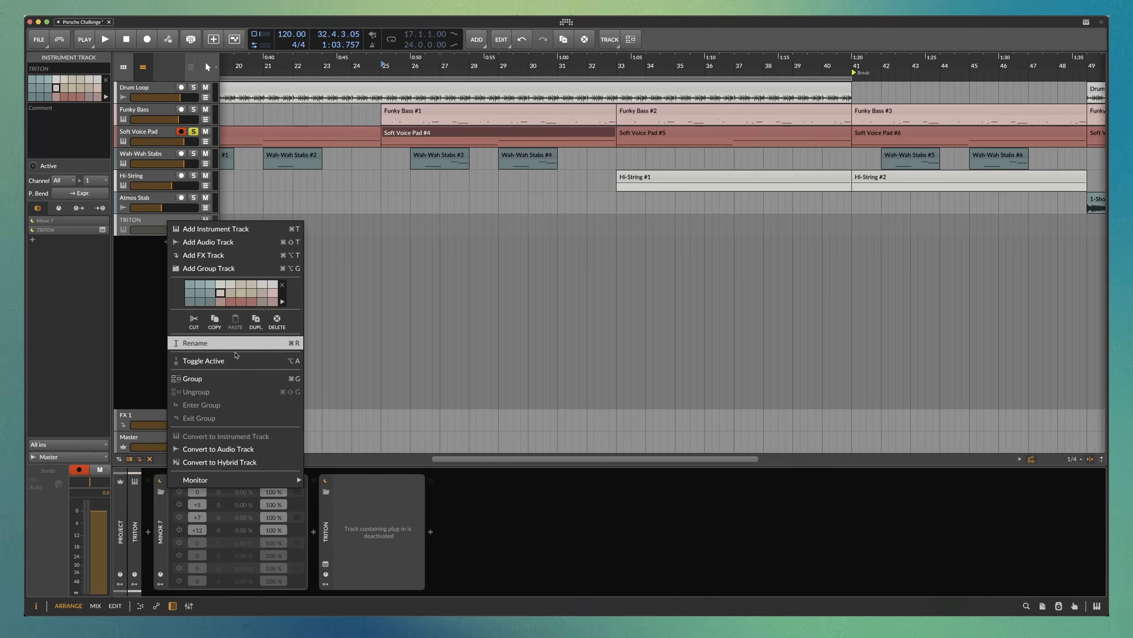
pyautogui.click(236, 360)
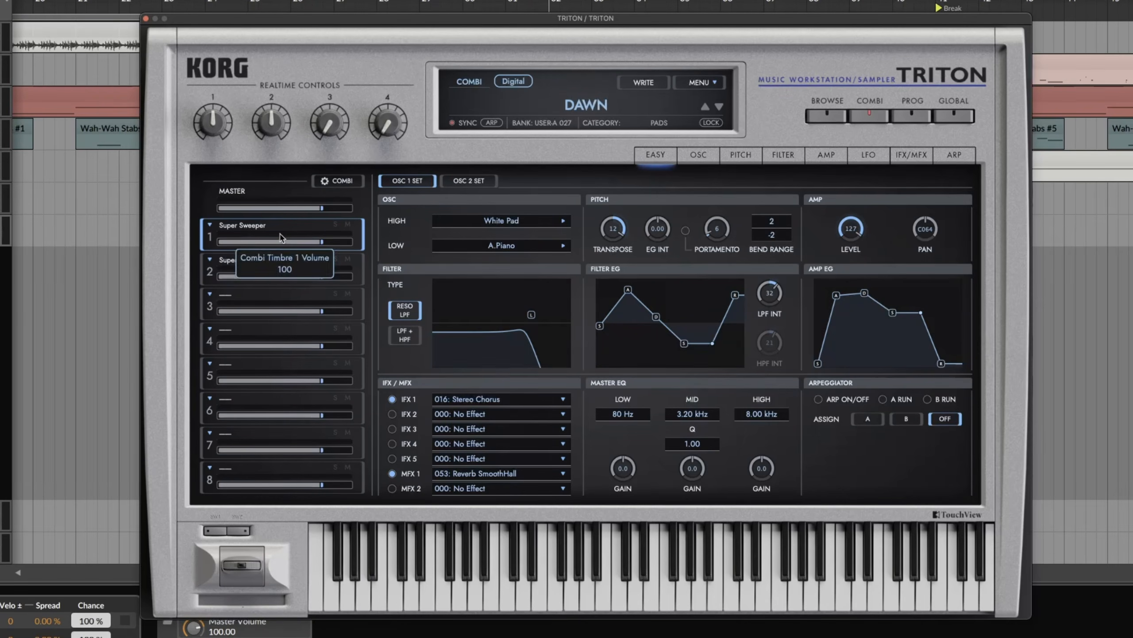
# Compare the multisamples in both oscillator sets of the two Super Sweeper timbres in the DAWN combi
pyautogui.click(490, 182)
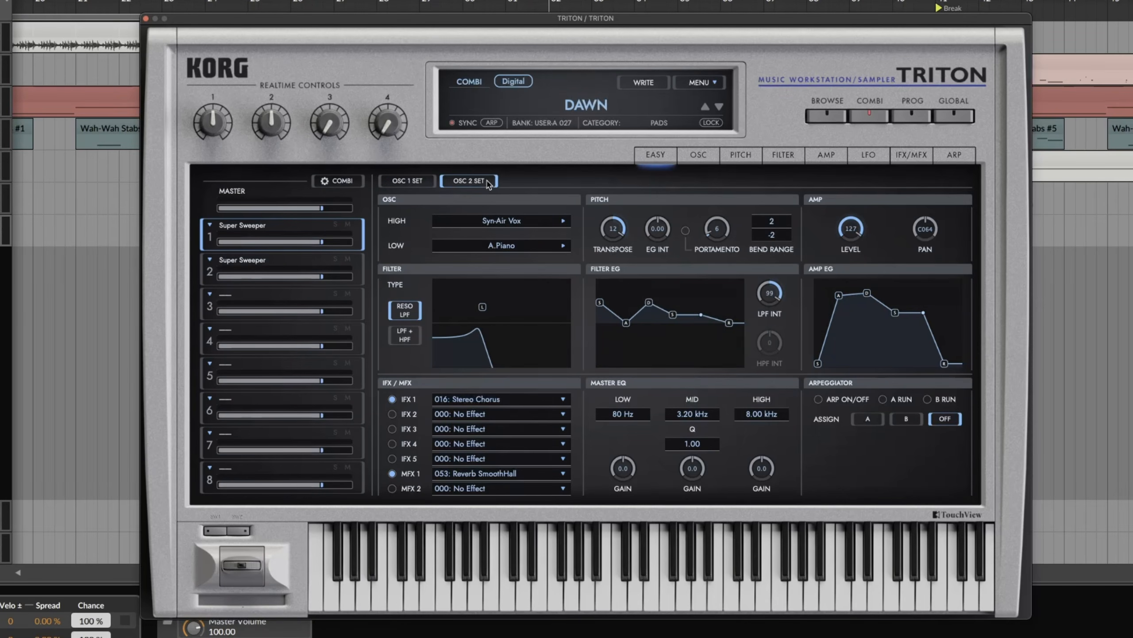
pyautogui.click(427, 184)
pyautogui.click(487, 185)
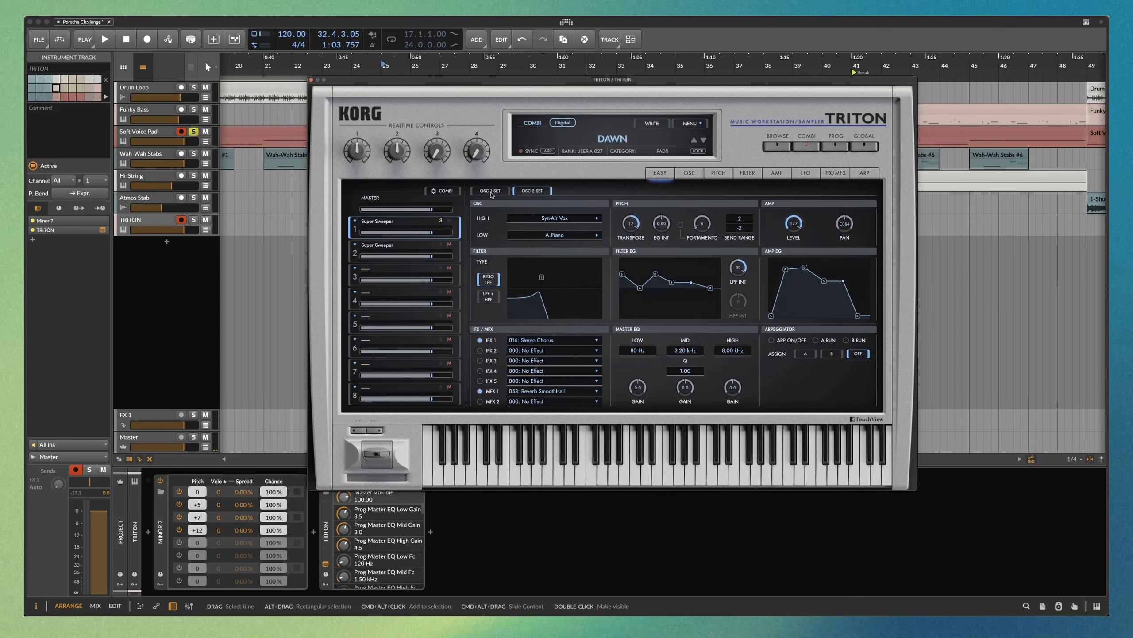
pyautogui.click(490, 192)
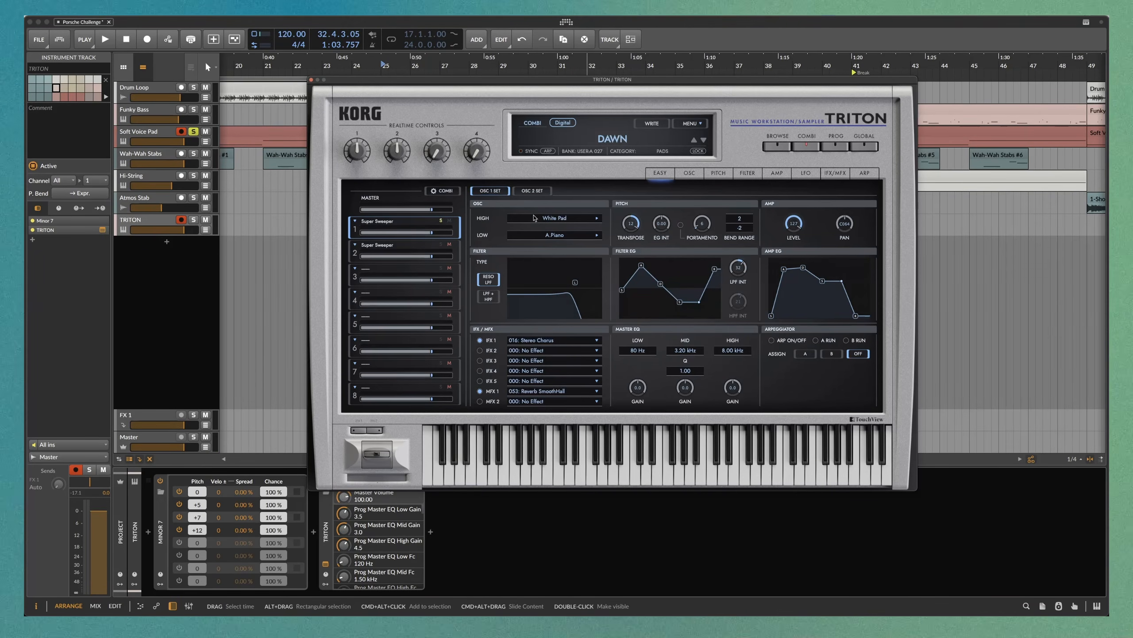
pyautogui.click(423, 247)
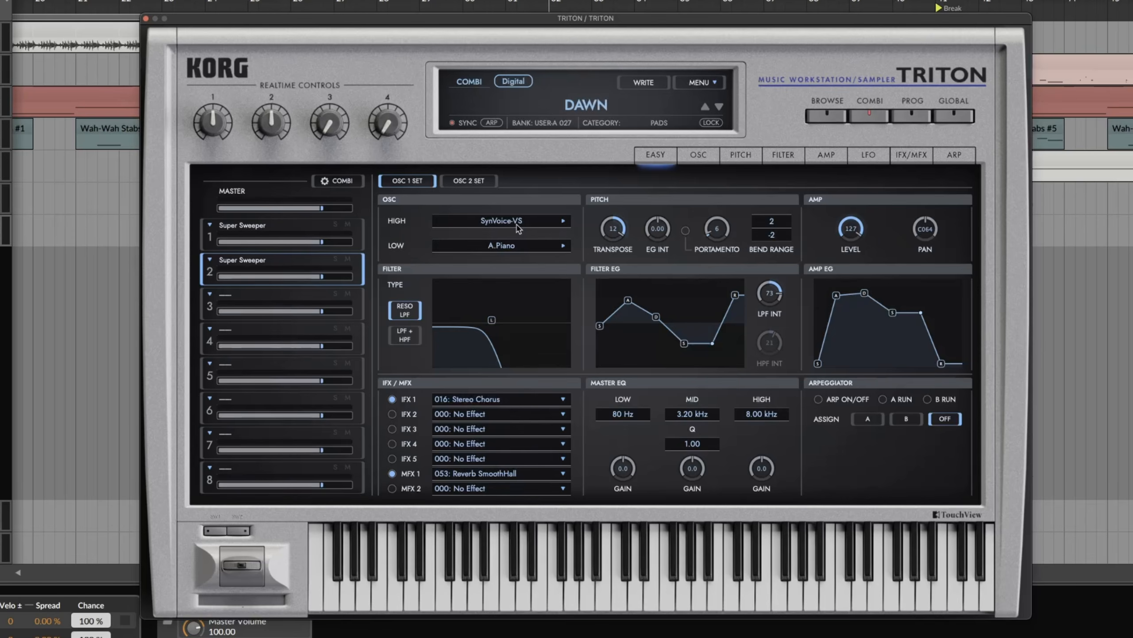
pyautogui.click(477, 182)
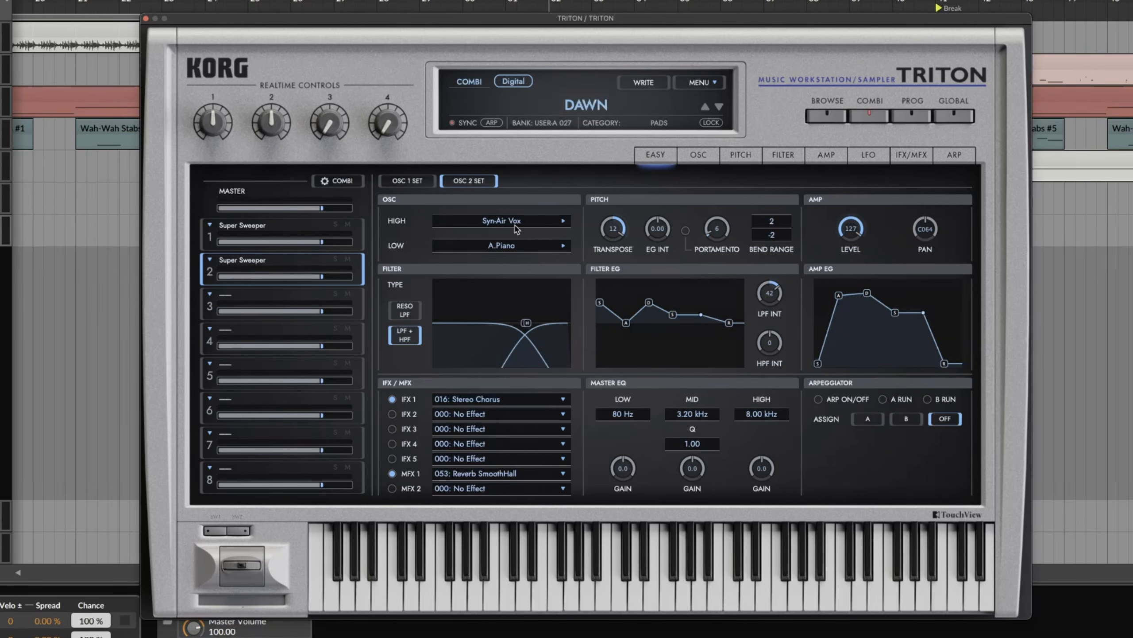
pyautogui.click(428, 183)
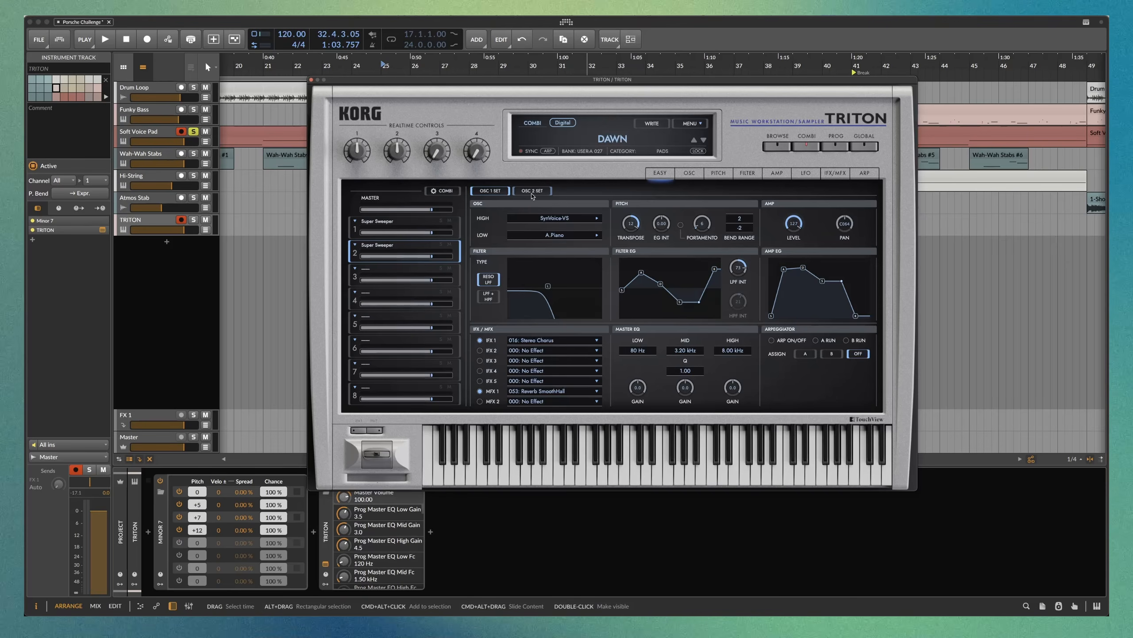
pyautogui.click(436, 220)
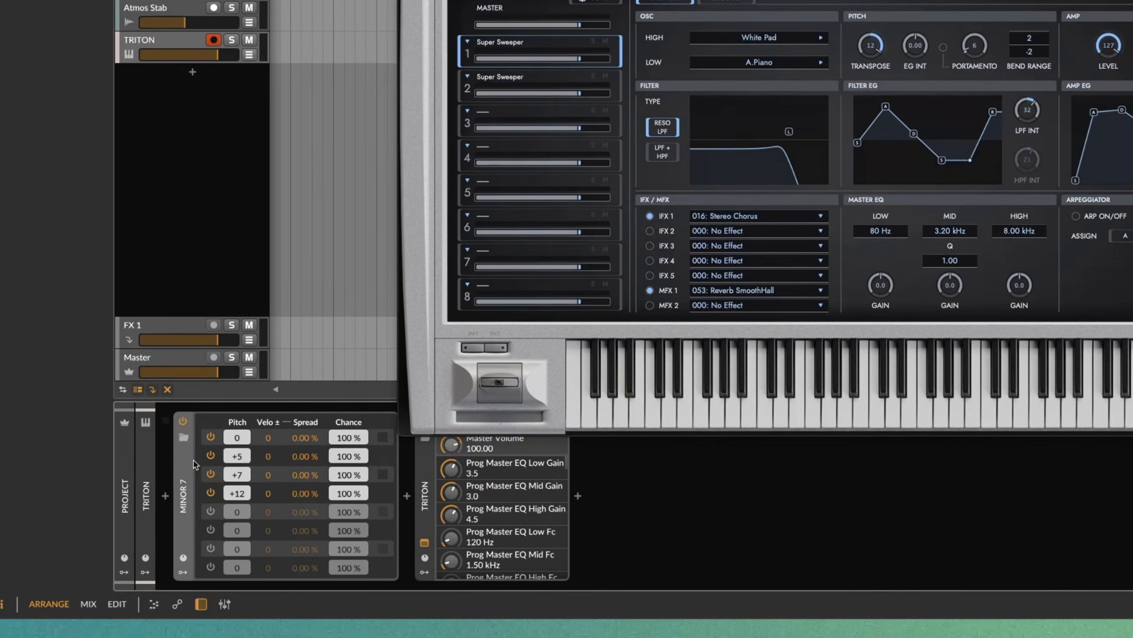
# Inspect the Minor 7 multi-note device and the second DAWN timbre's filter and effects routing settings, and close the TRITON window
pyautogui.click(161, 491)
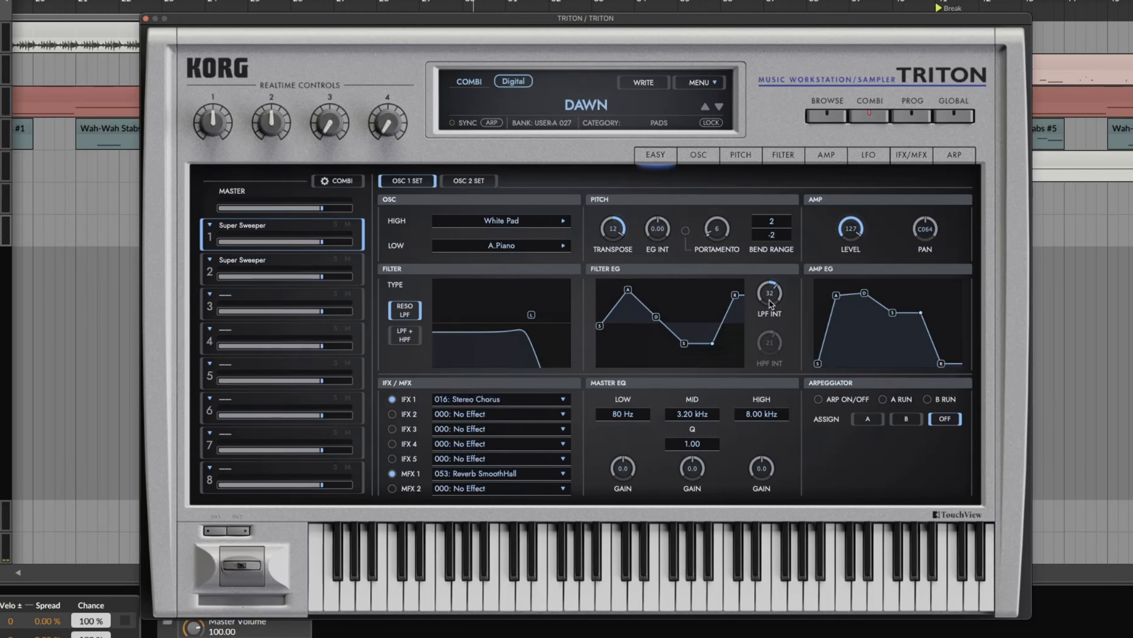
pyautogui.click(283, 263)
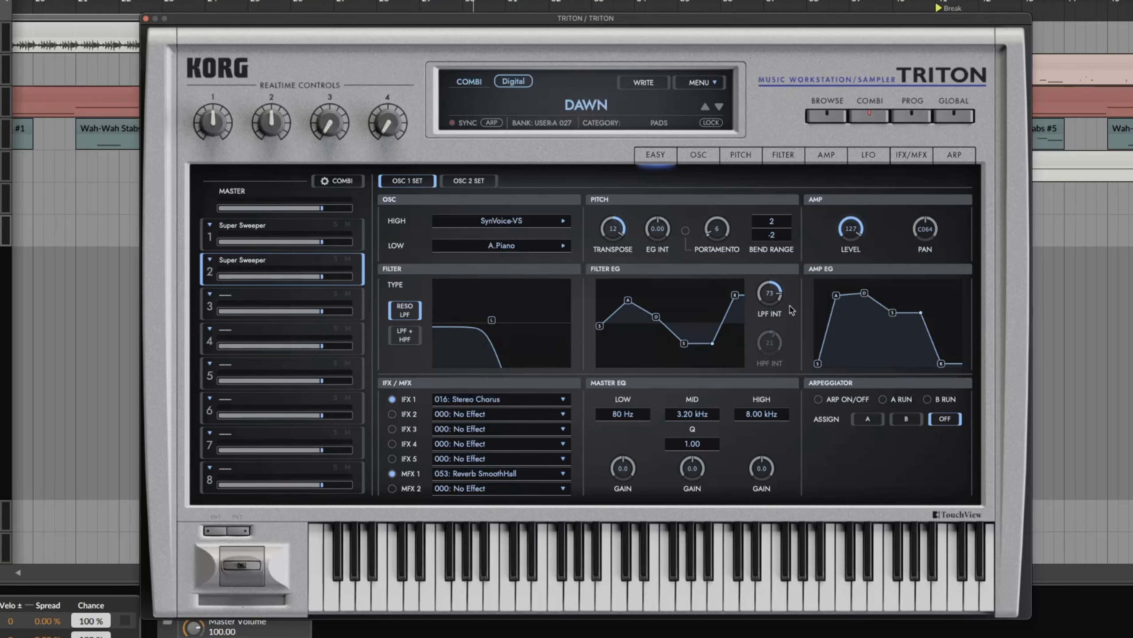
pyautogui.click(912, 156)
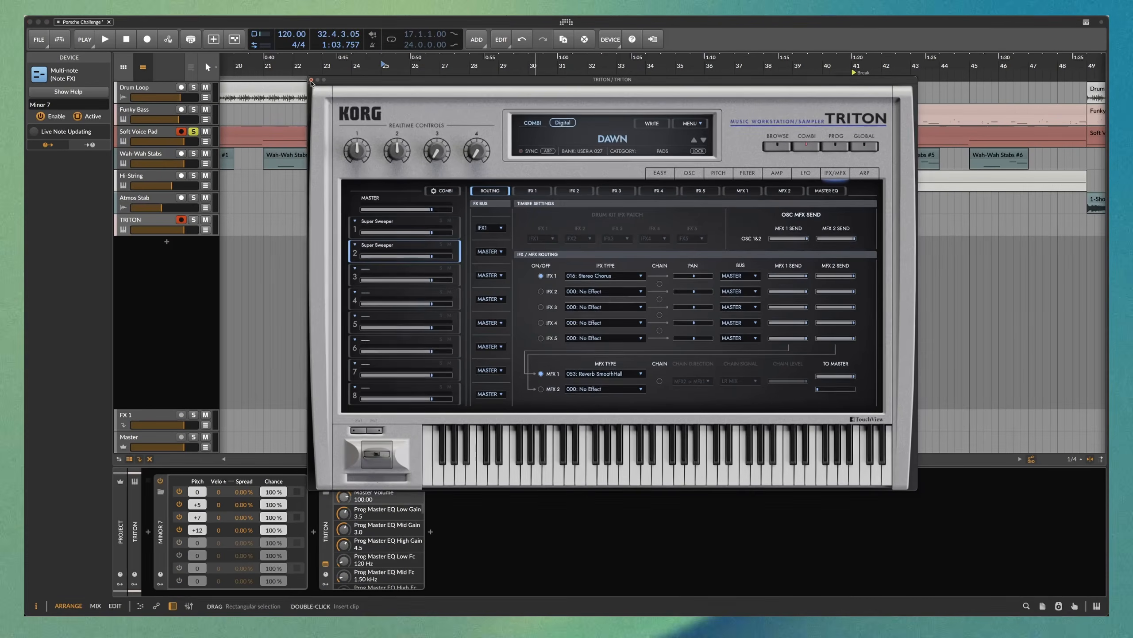
pyautogui.click(146, 18)
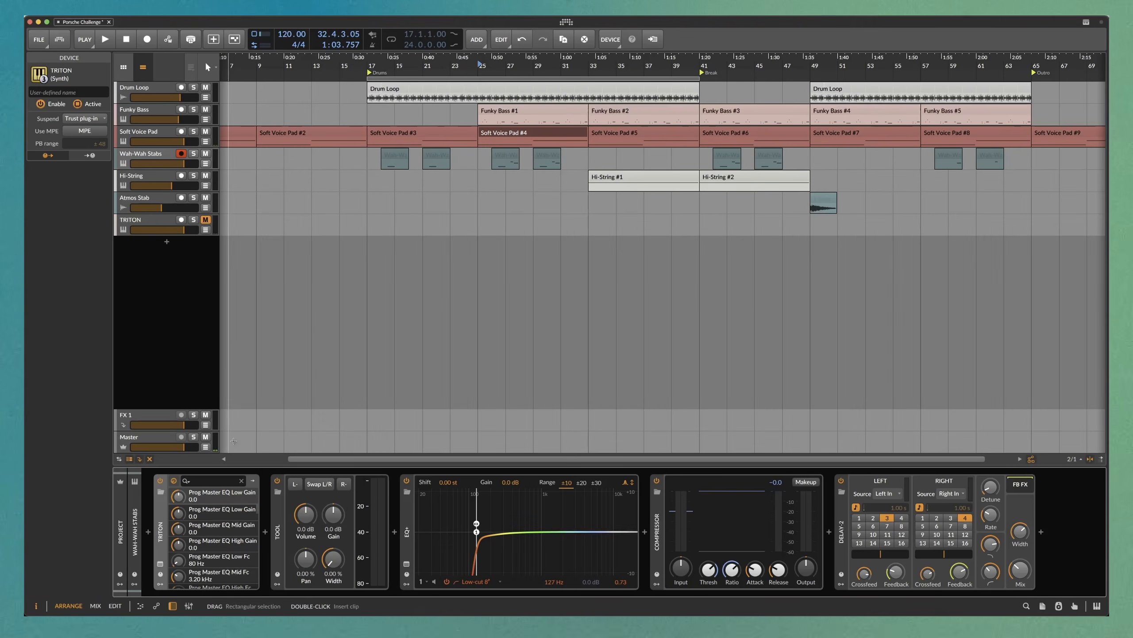
# Open the TRITON instrument on the Wah-Wah Stabs track to view its FunkyWah1 program
pyautogui.click(160, 564)
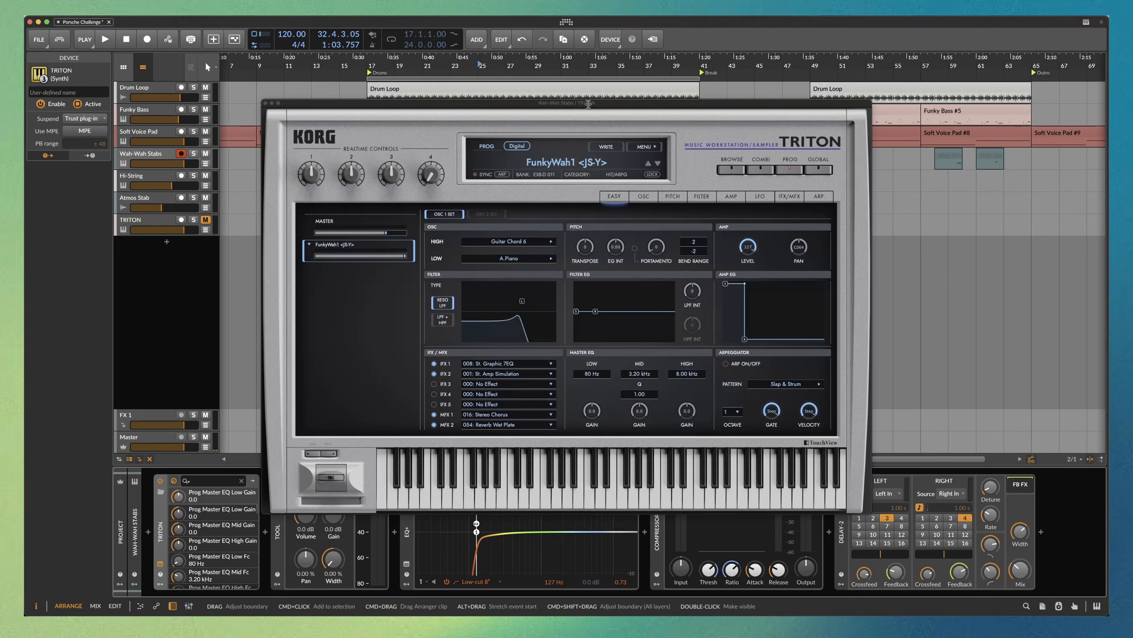
pyautogui.moveTo(588, 104); pyautogui.dragTo(591, 106)
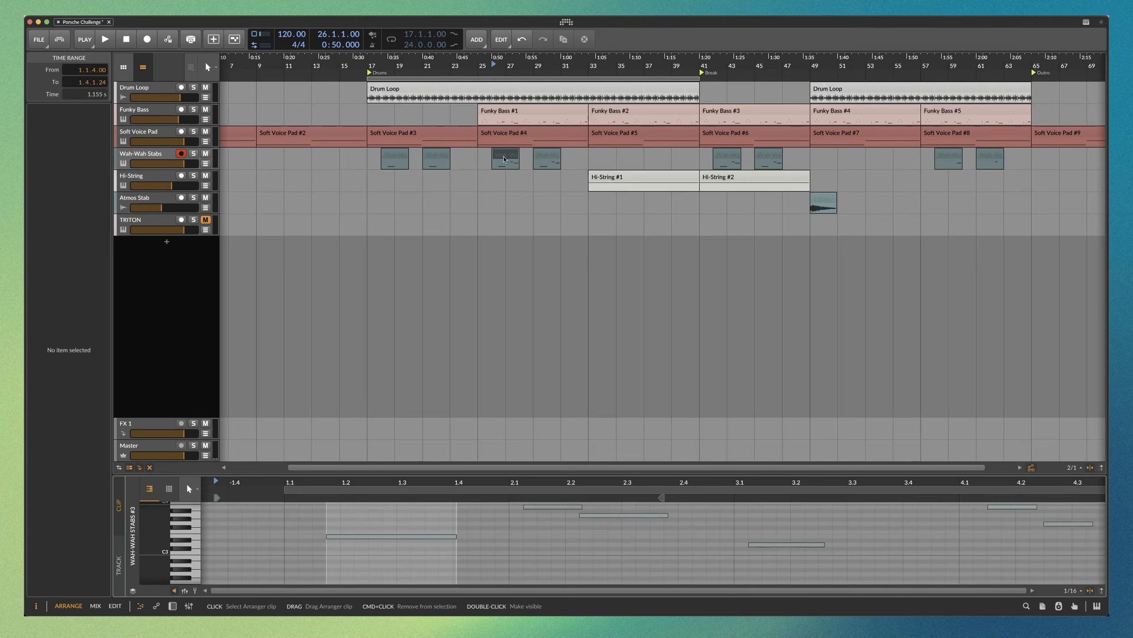
# Enlarge the note editor to examine and play the notes of Wah-Wah Stabs #3, and shrink it again
pyautogui.moveTo(496, 466); pyautogui.dragTo(497, 197)
pyautogui.scroll(3, 437, 330)
pyautogui.moveTo(157, 332); pyautogui.dragTo(201, 331)
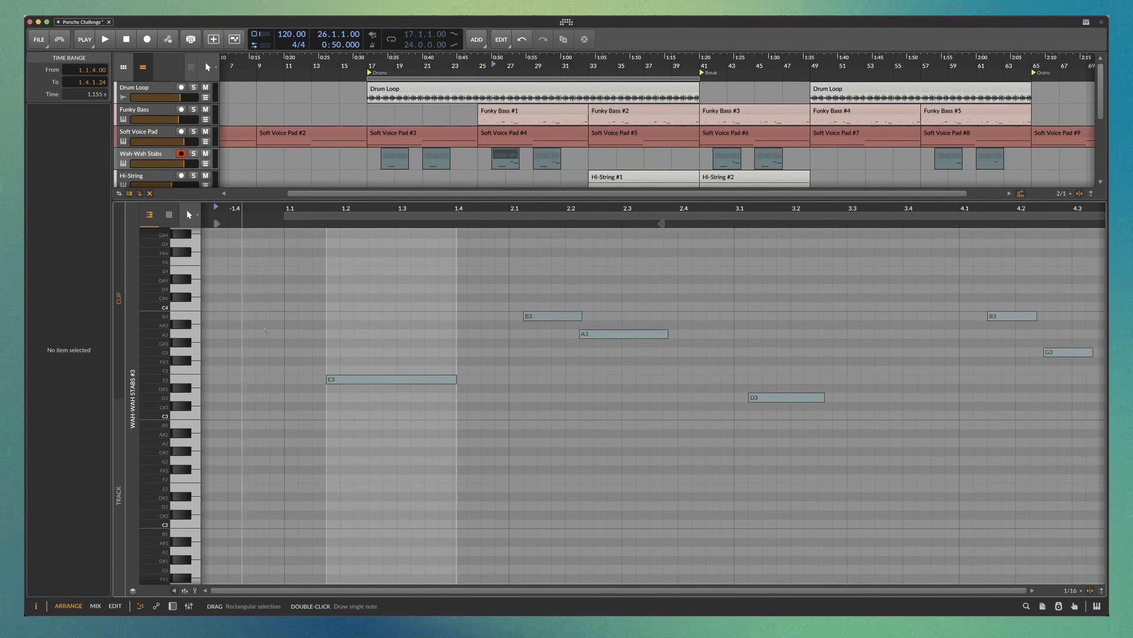
pyautogui.scroll(1, 286, 331)
pyautogui.click(195, 154)
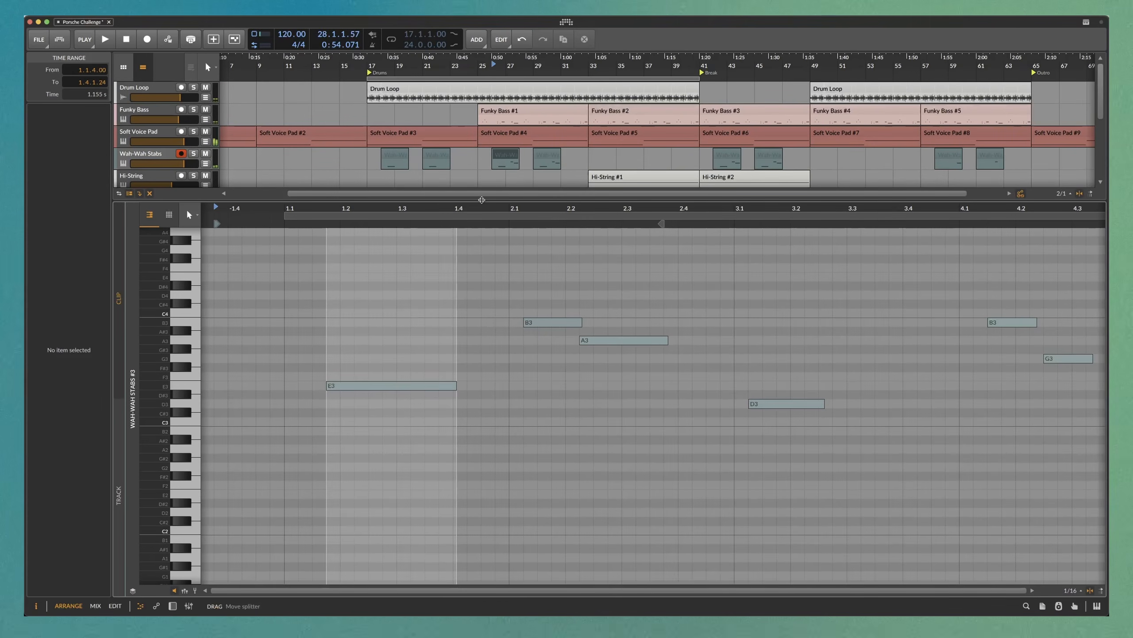
pyautogui.moveTo(481, 200); pyautogui.dragTo(480, 392)
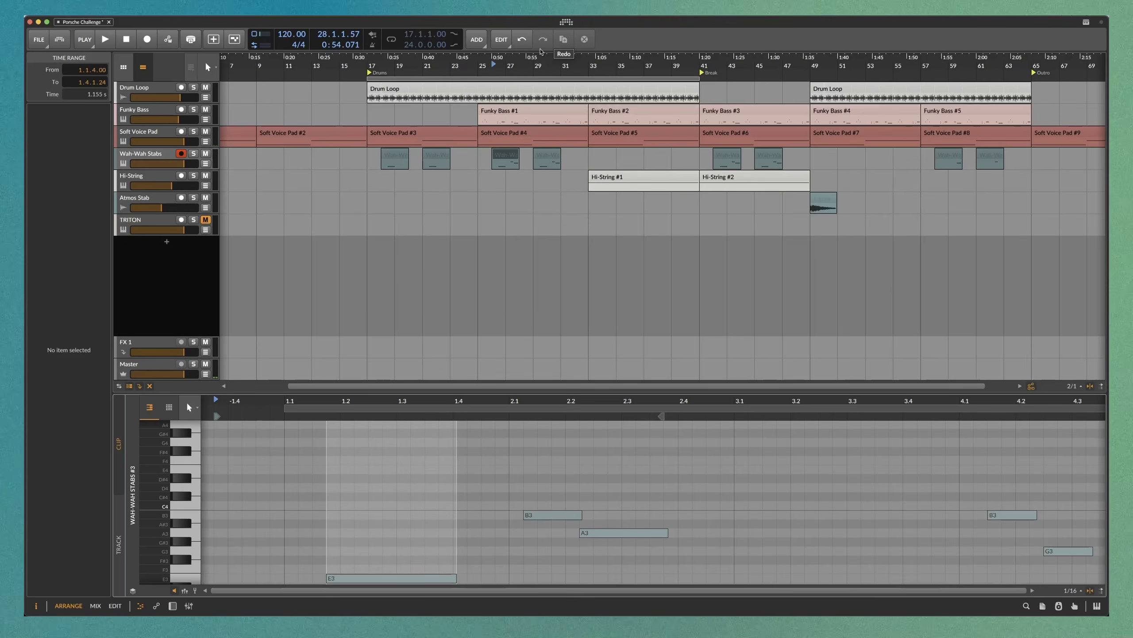
# Set the arrangement's playback start position to bar 25
pyautogui.click(479, 67)
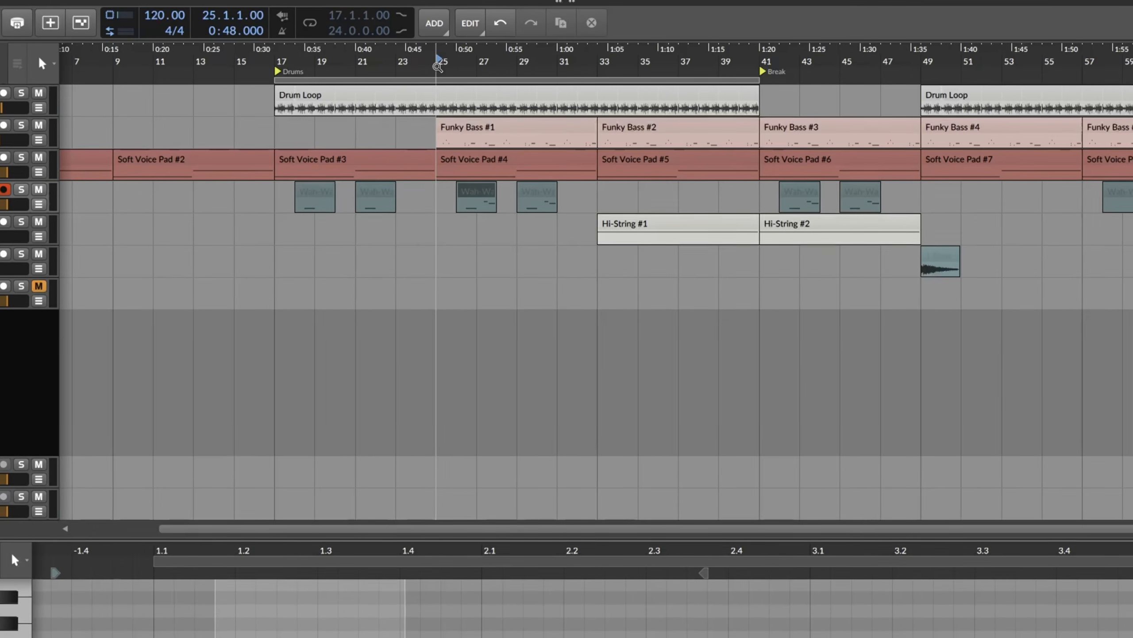
# Play the arrangement from bar 25 and set the playback start position to bar 33
pyautogui.press('space')
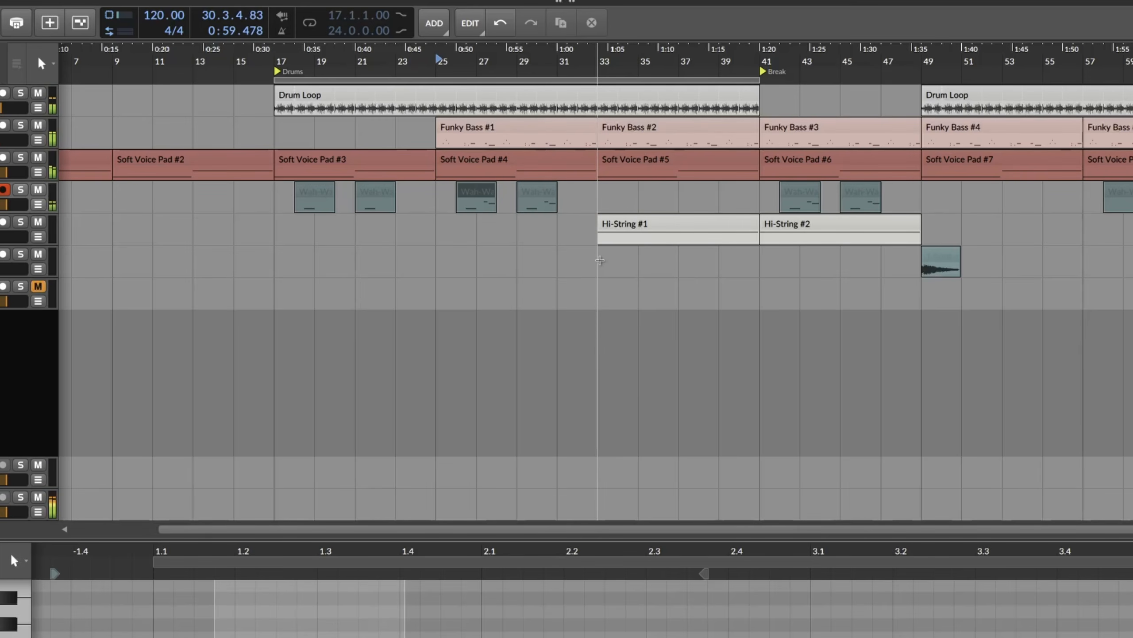
pyautogui.click(600, 259)
# Show the Hi-String track's device chain, open its TRITON instrument to view the Slow Strings program, and close the window
pyautogui.doubleClick(5, 232)
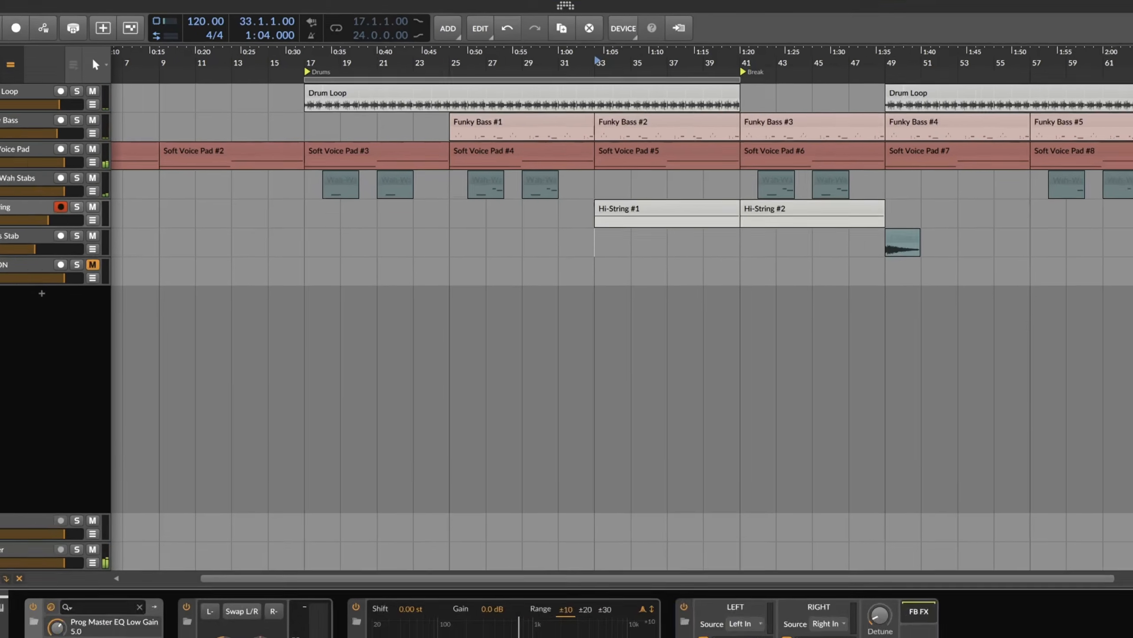
pyautogui.click(159, 564)
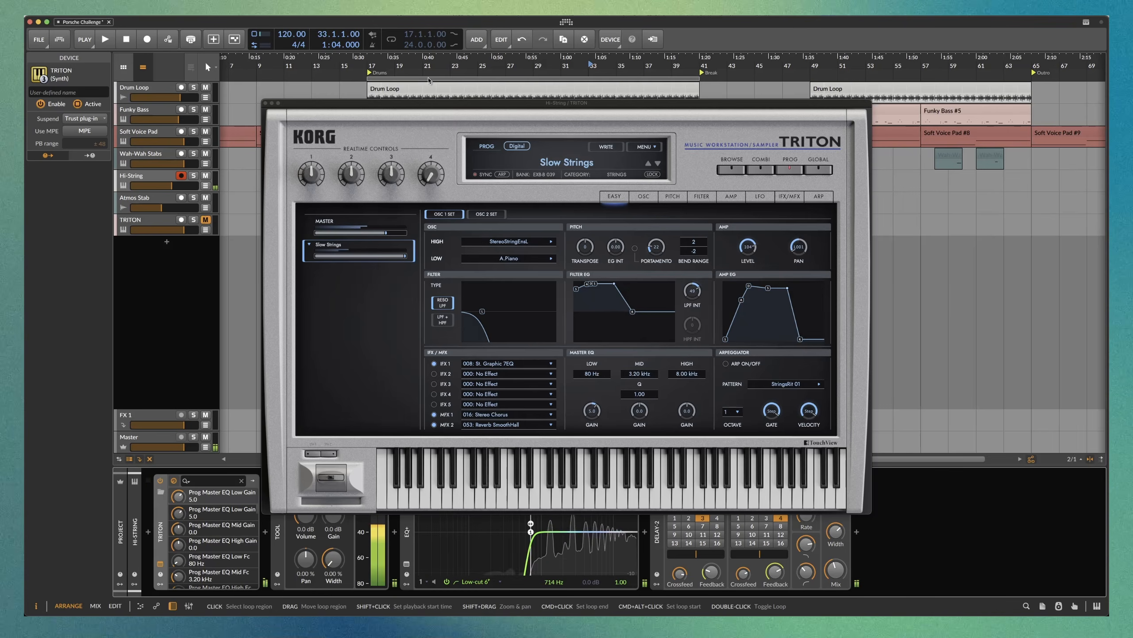
pyautogui.click(265, 103)
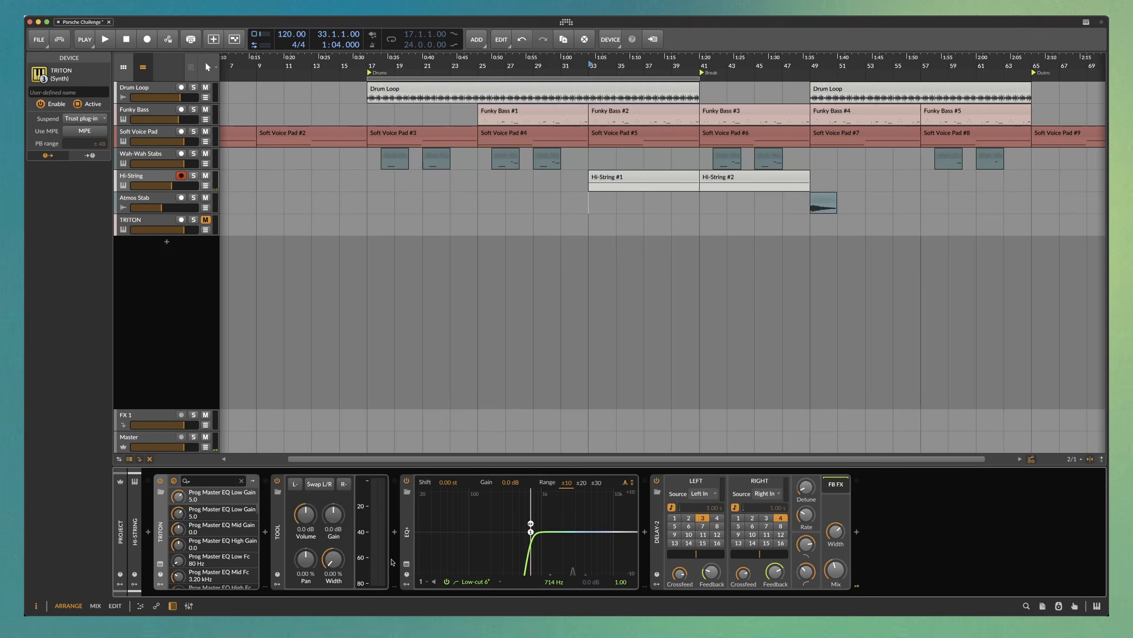
# Inspect the Hi-String track's EQ+ settings and the notes of the Hi-String #1 clip, and return to its device chain
pyautogui.click(410, 542)
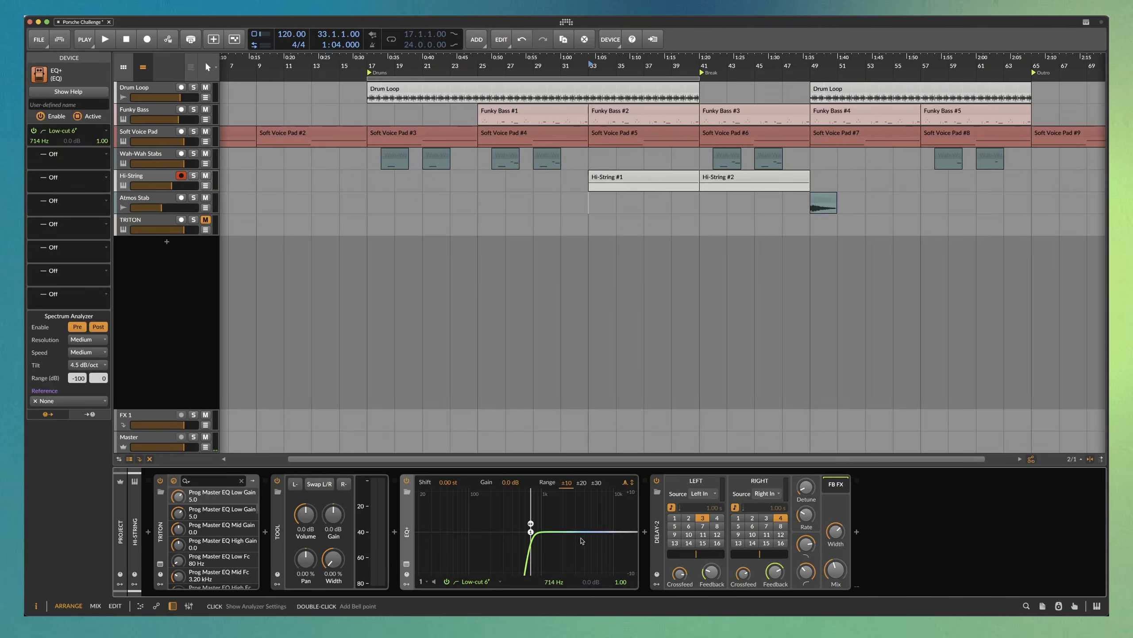
pyautogui.doubleClick(634, 179)
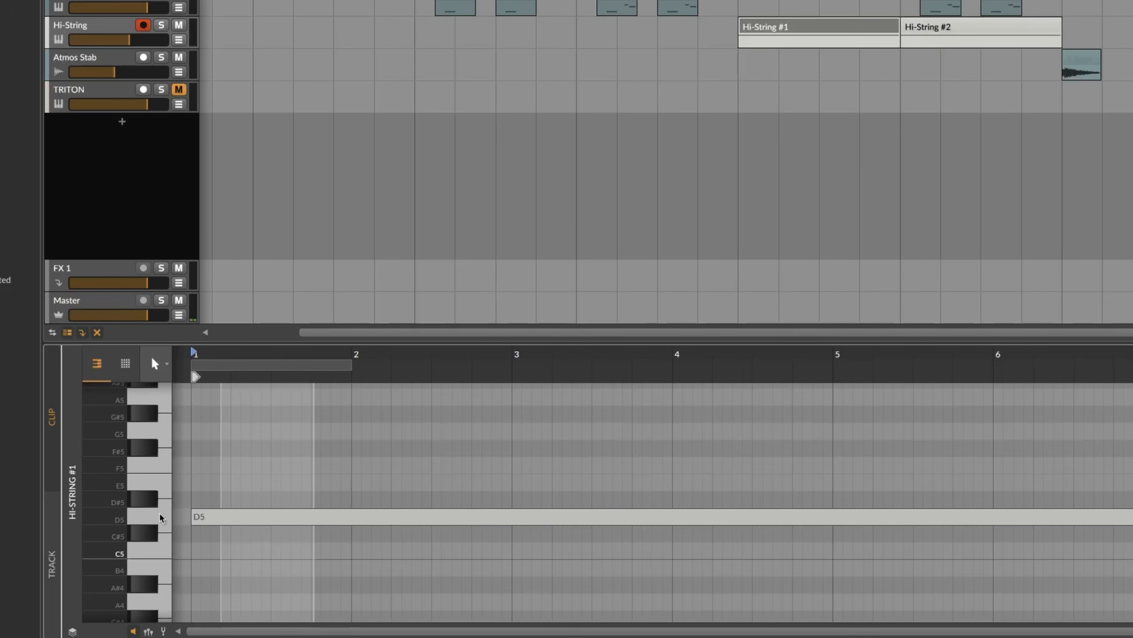
pyautogui.doubleClick(119, 25)
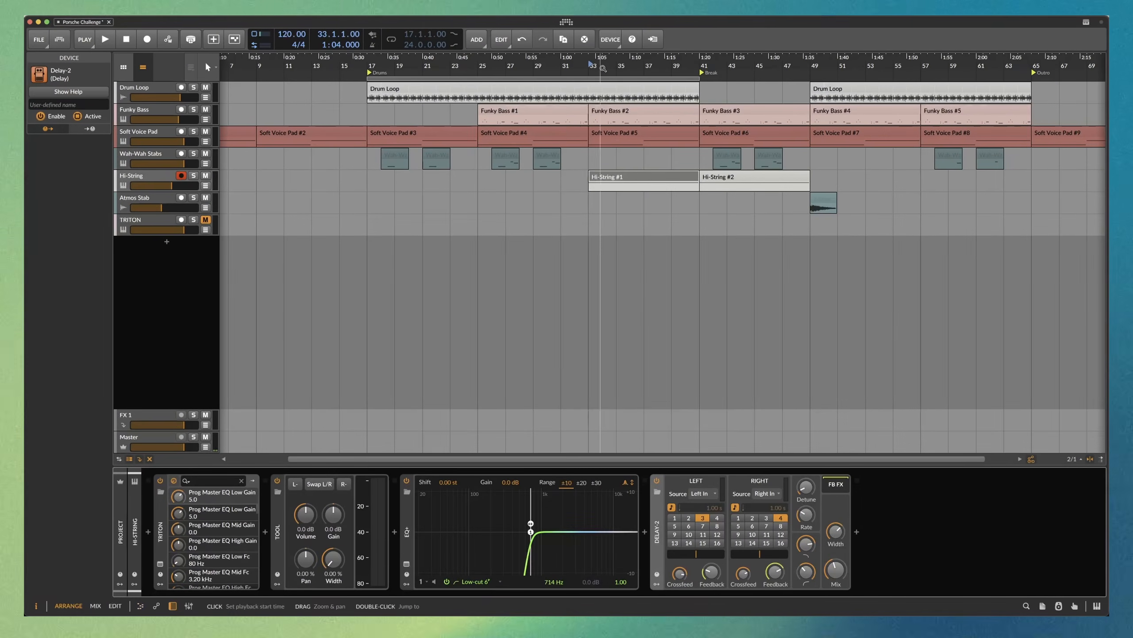
# Play the arrangement from bar 33, solo the Hi-String track to hear it alone, and release the solo
pyautogui.press('space')
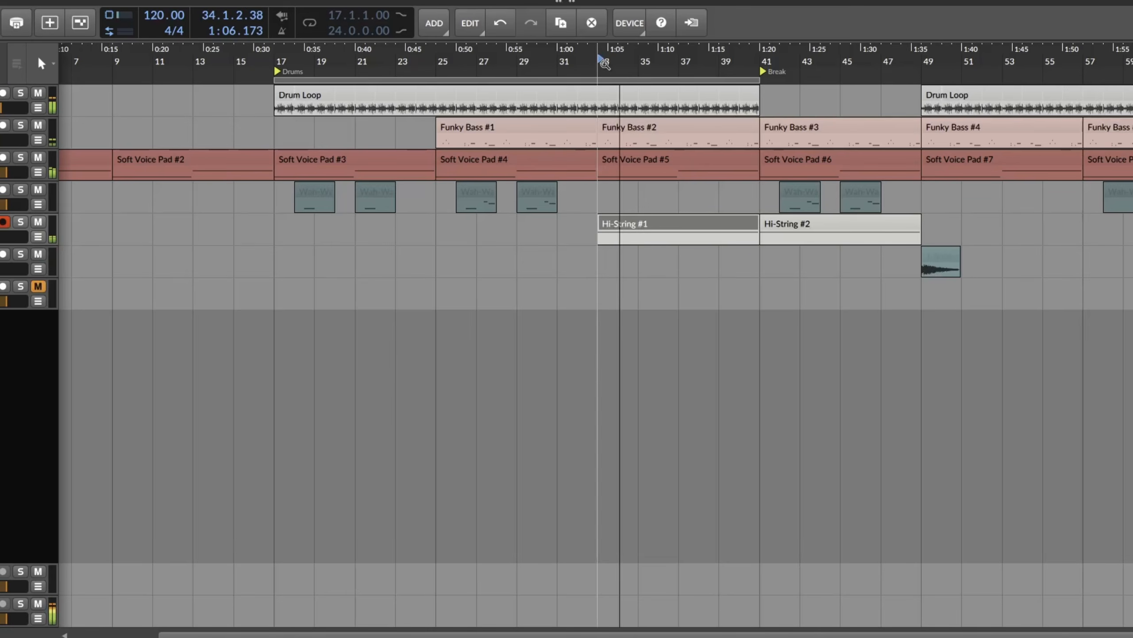
pyautogui.click(20, 222)
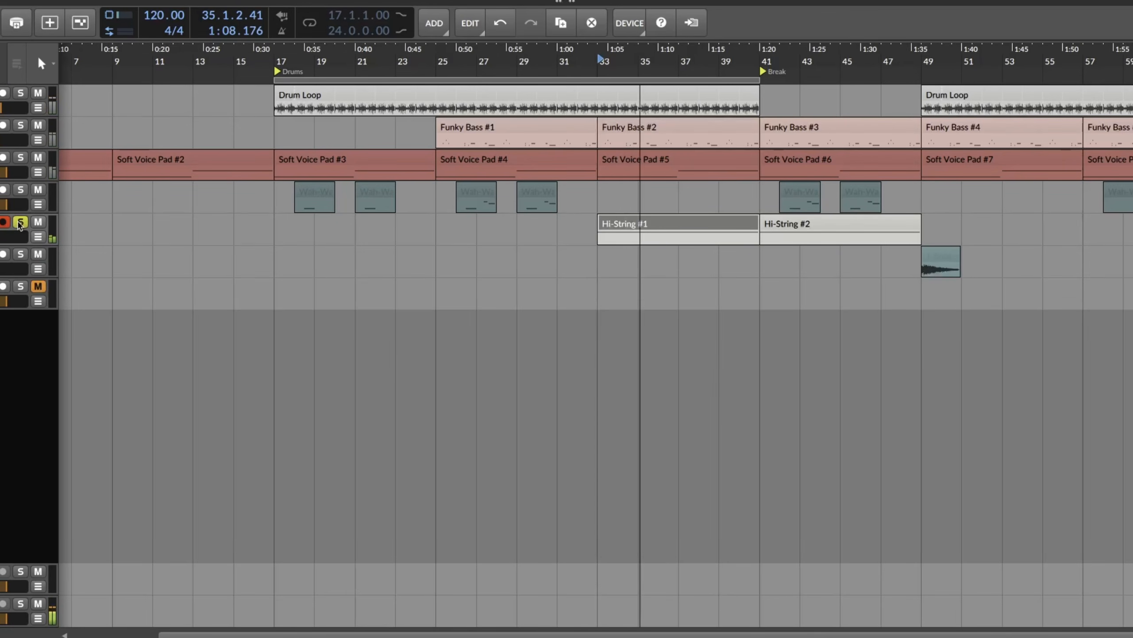
pyautogui.click(19, 222)
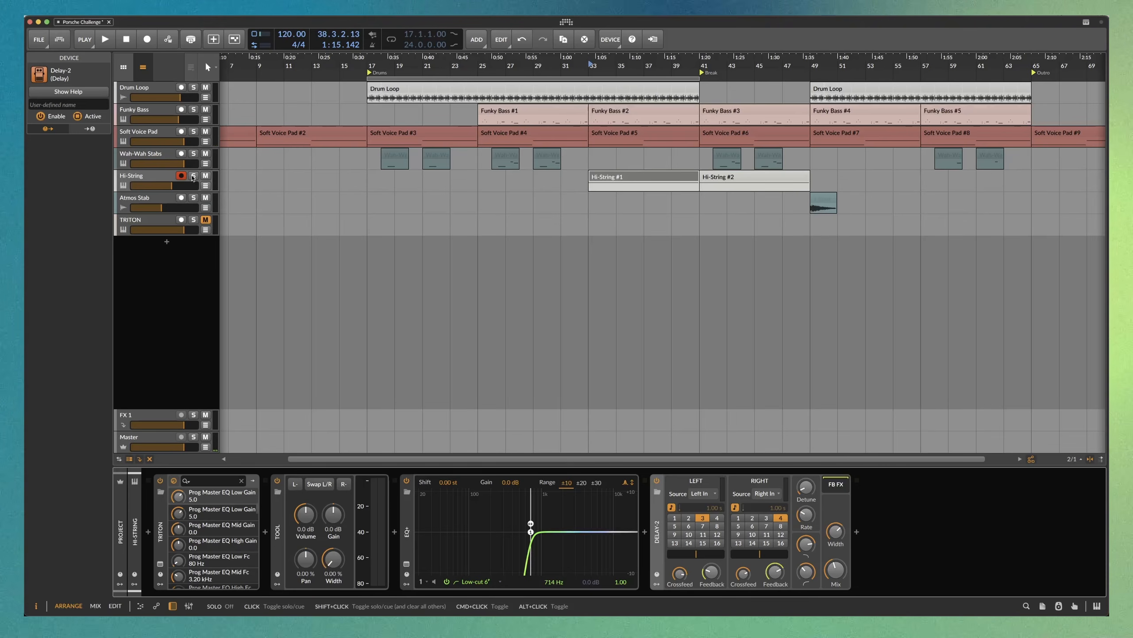
# Show the Atmos Stab track's devices and select its 1-Shot clip at bar 49 to examine it
pyautogui.scroll(-3, 590, 228)
pyautogui.hscroll(5, 590, 228)
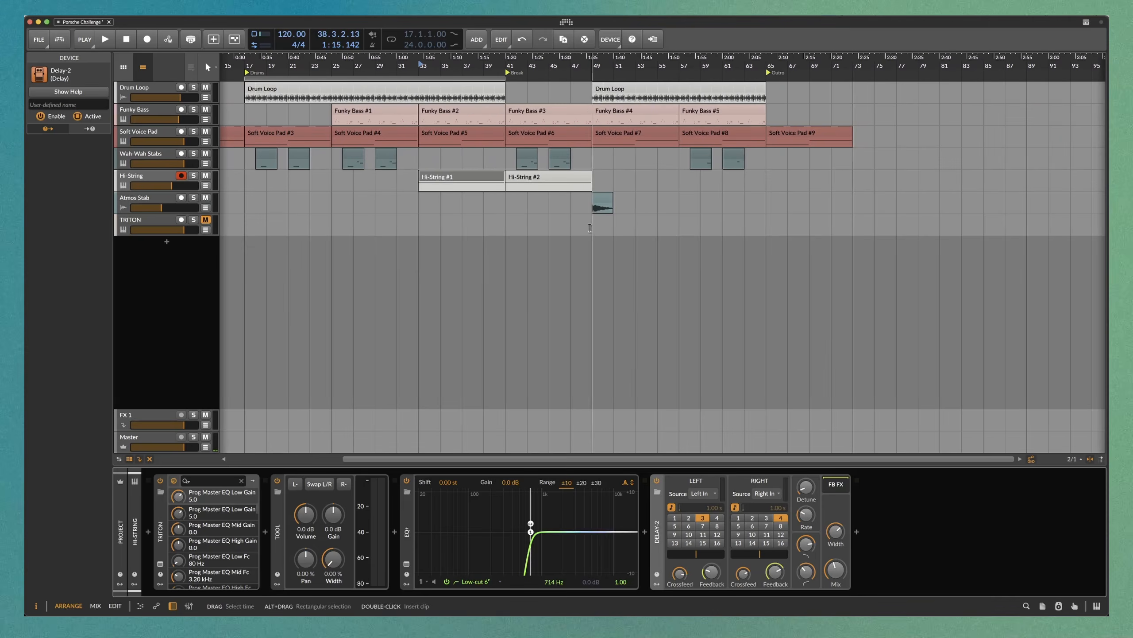
pyautogui.click(602, 201)
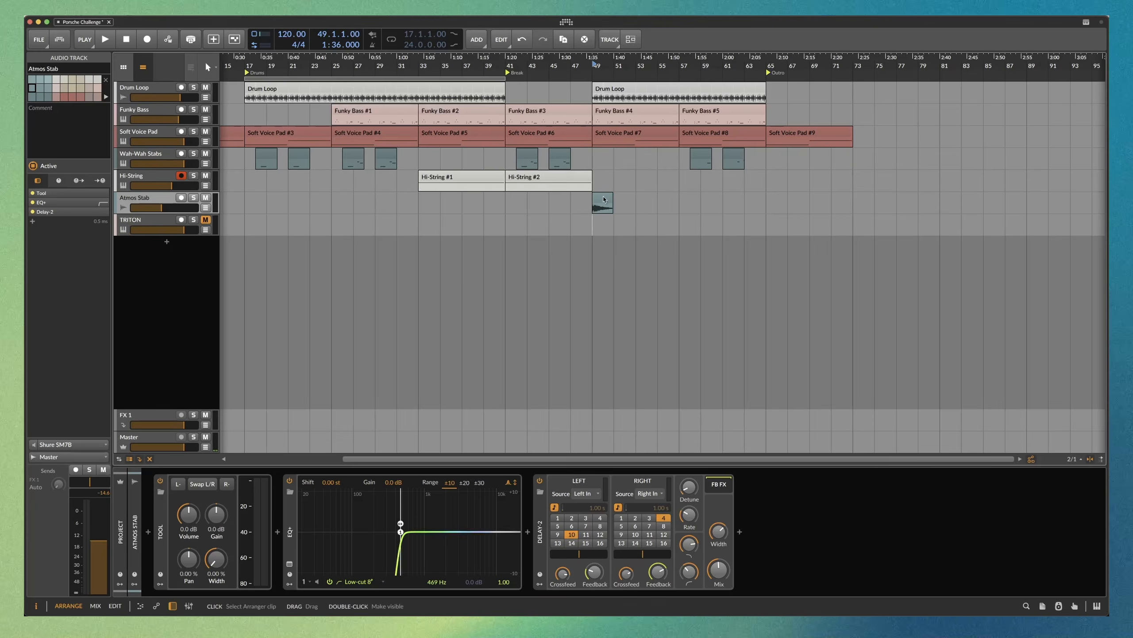
pyautogui.click(604, 200)
pyautogui.scroll(4, 604, 200)
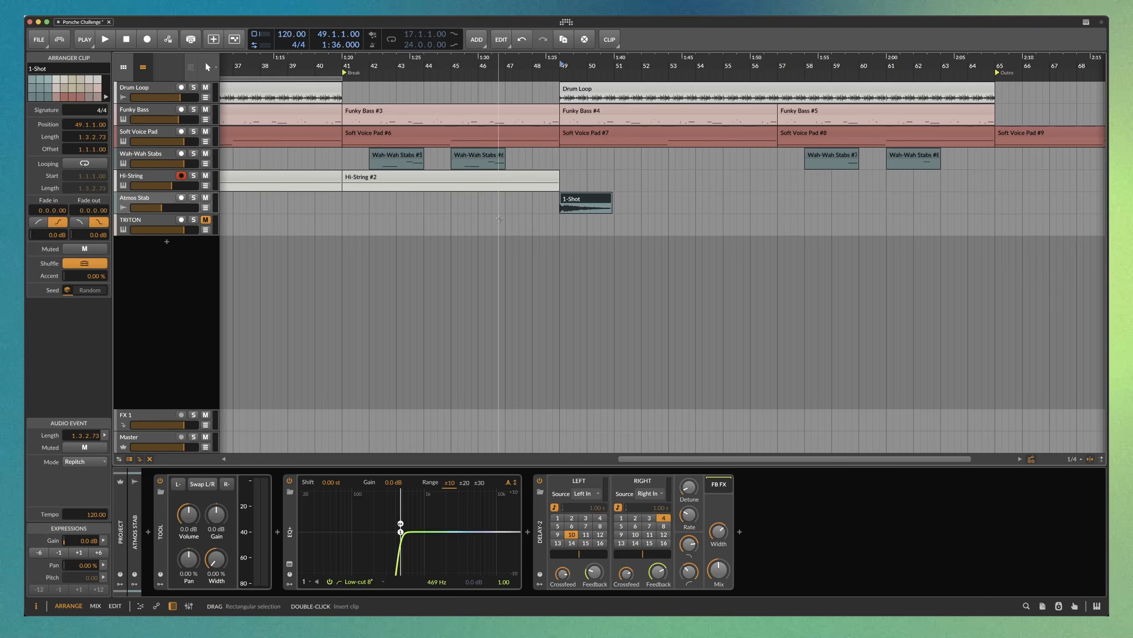
# Play the arrangement from position 46.4 to hear the Atmos Stab 1-Shot clip in context
pyautogui.click(499, 219)
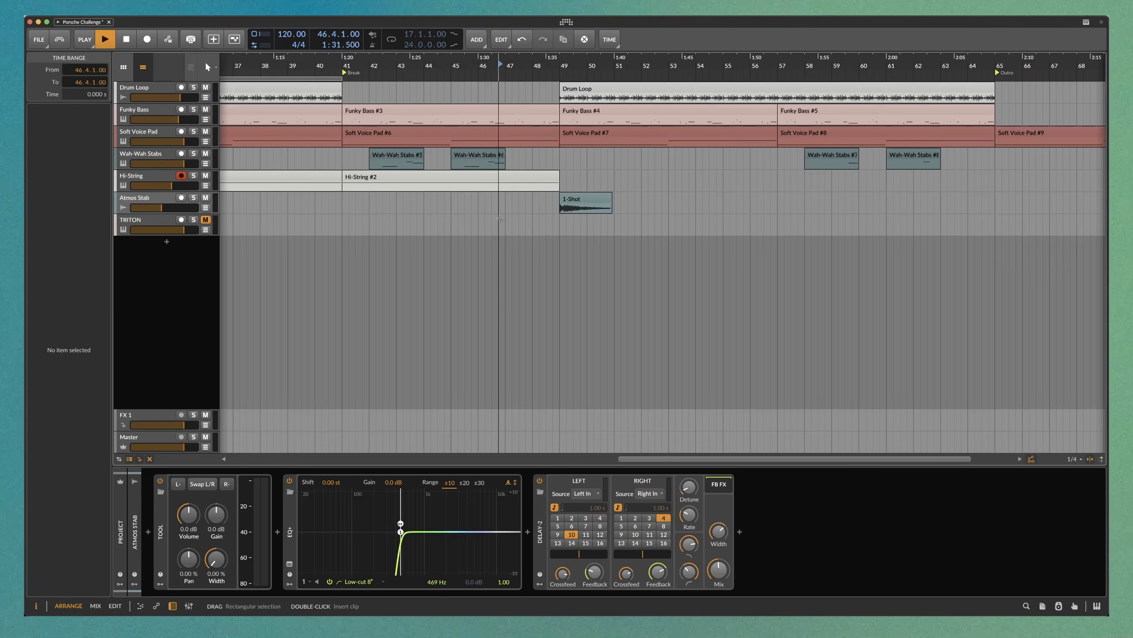
pyautogui.press('space')
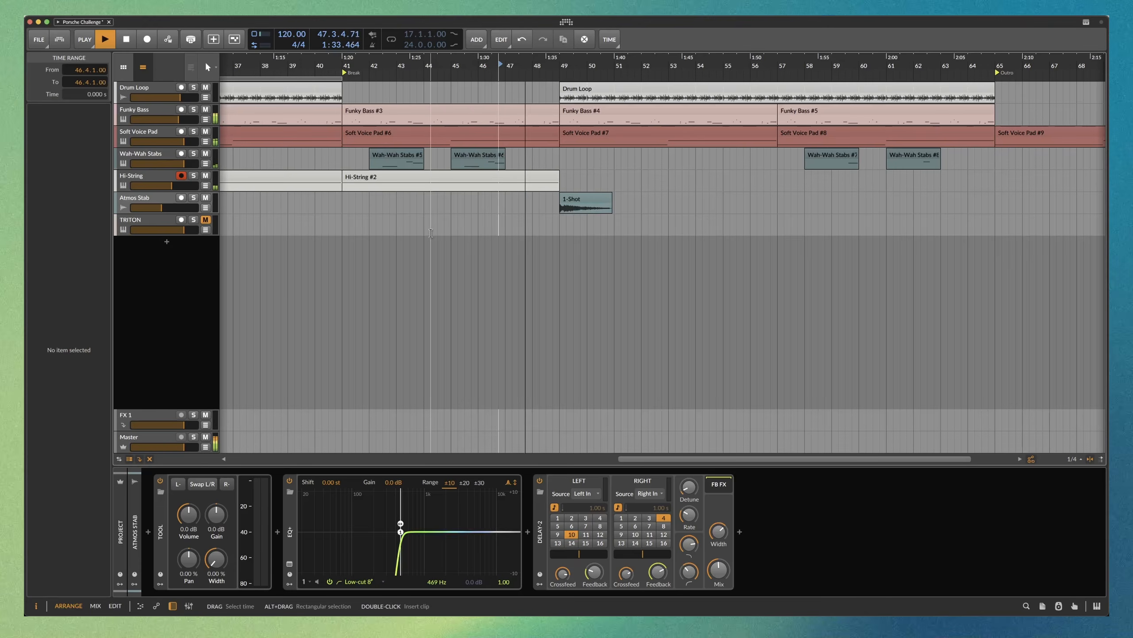
pyautogui.moveTo(432, 63); pyautogui.dragTo(304, 98)
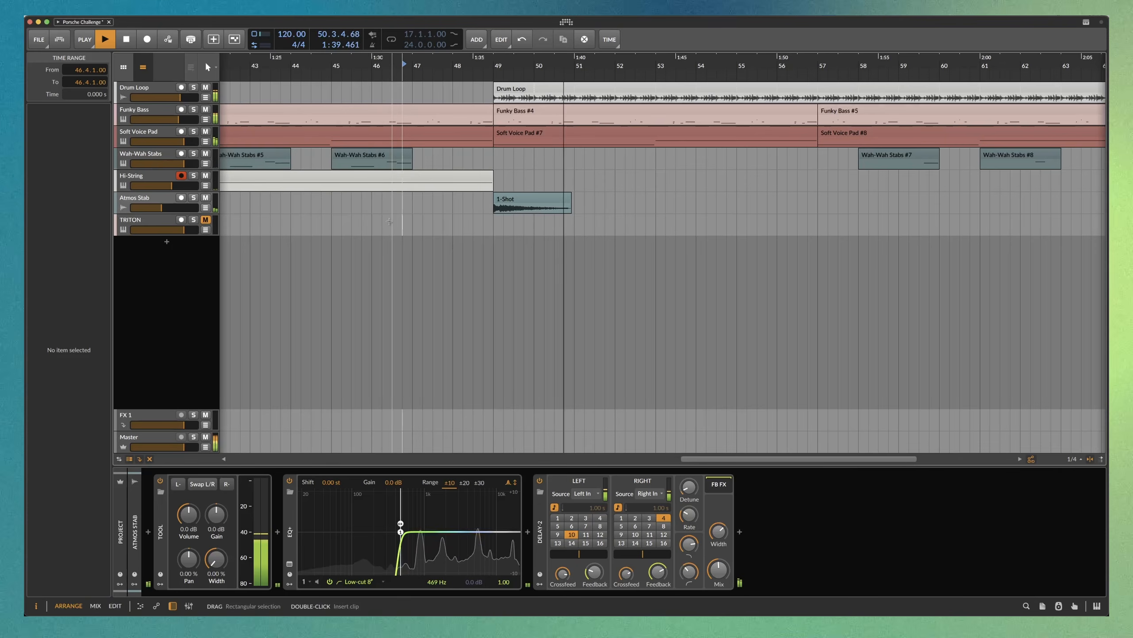
pyautogui.moveTo(385, 71); pyautogui.dragTo(538, 27)
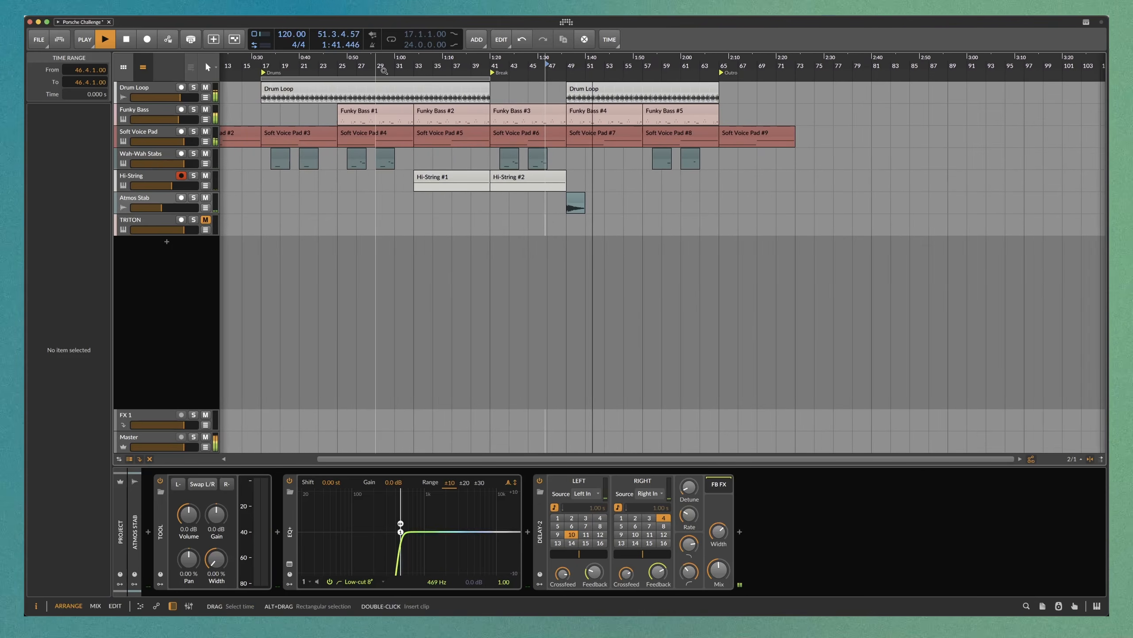
# Set the loop region to start at bar 1 with a length of 72 bars, and play the project from the beginning
pyautogui.moveTo(265, 74); pyautogui.dragTo(233, 80)
pyautogui.moveTo(613, 78); pyautogui.dragTo(919, 99)
pyautogui.press('space')
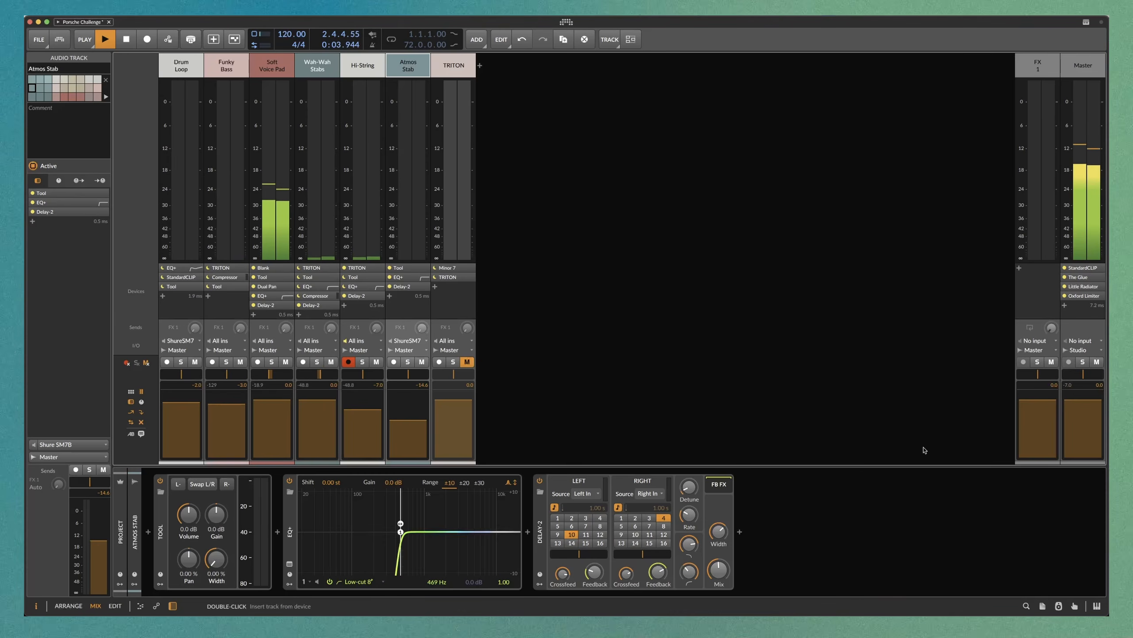
# Show the Master track's device chain in the mixer, open its Little Radiator plug-in, and move the window clear of the channels
pyautogui.click(1076, 66)
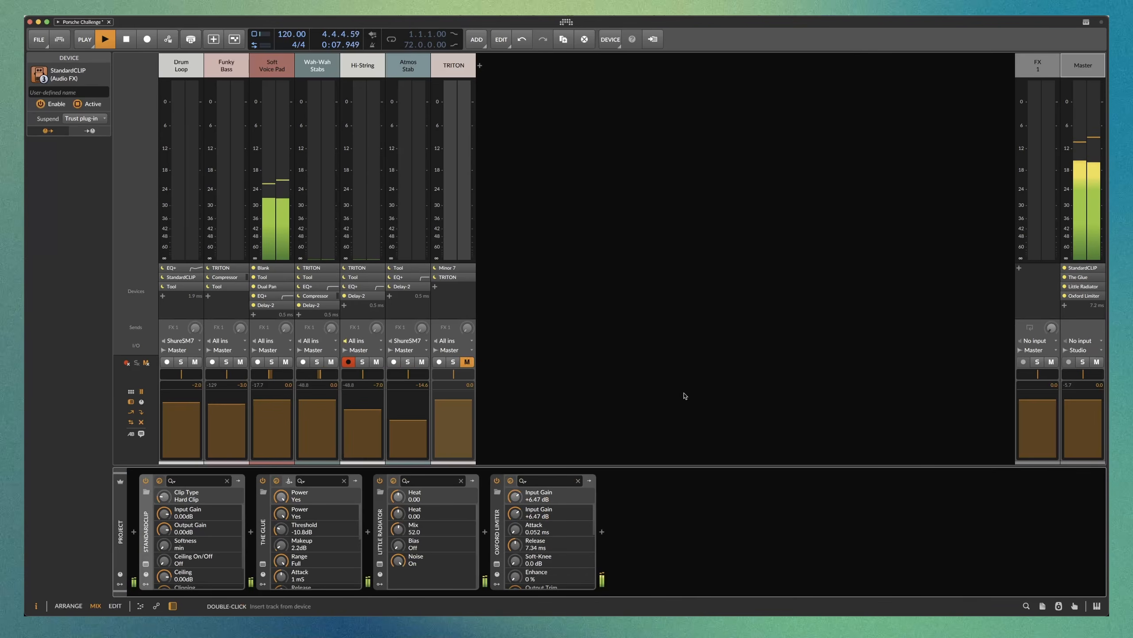
pyautogui.click(380, 564)
pyautogui.moveTo(404, 247); pyautogui.dragTo(781, 249)
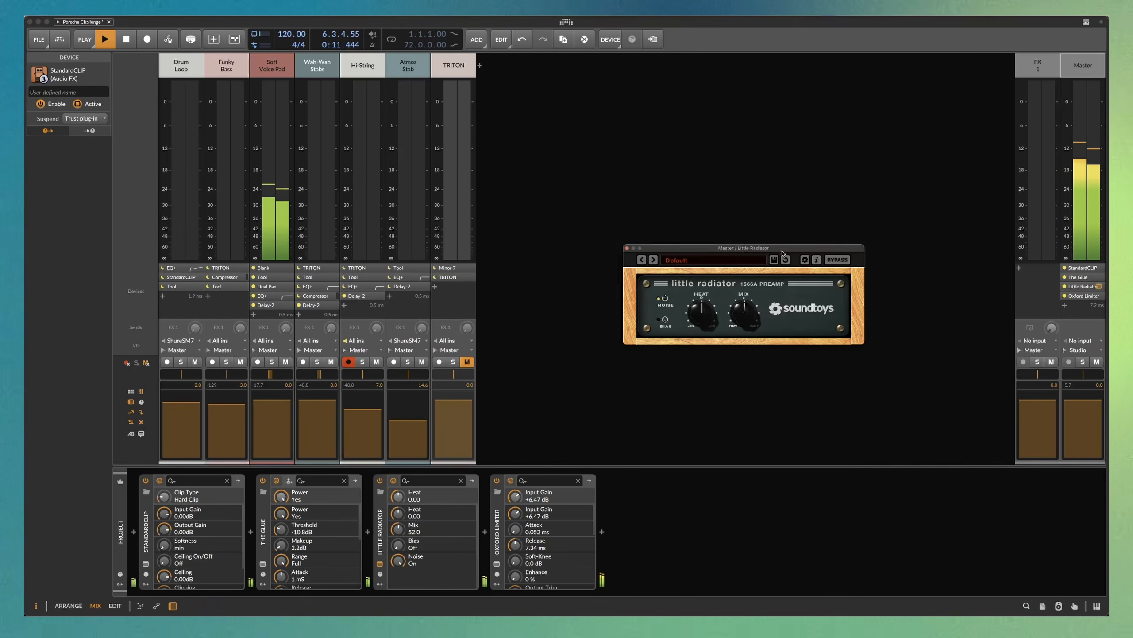
pyautogui.click(769, 162)
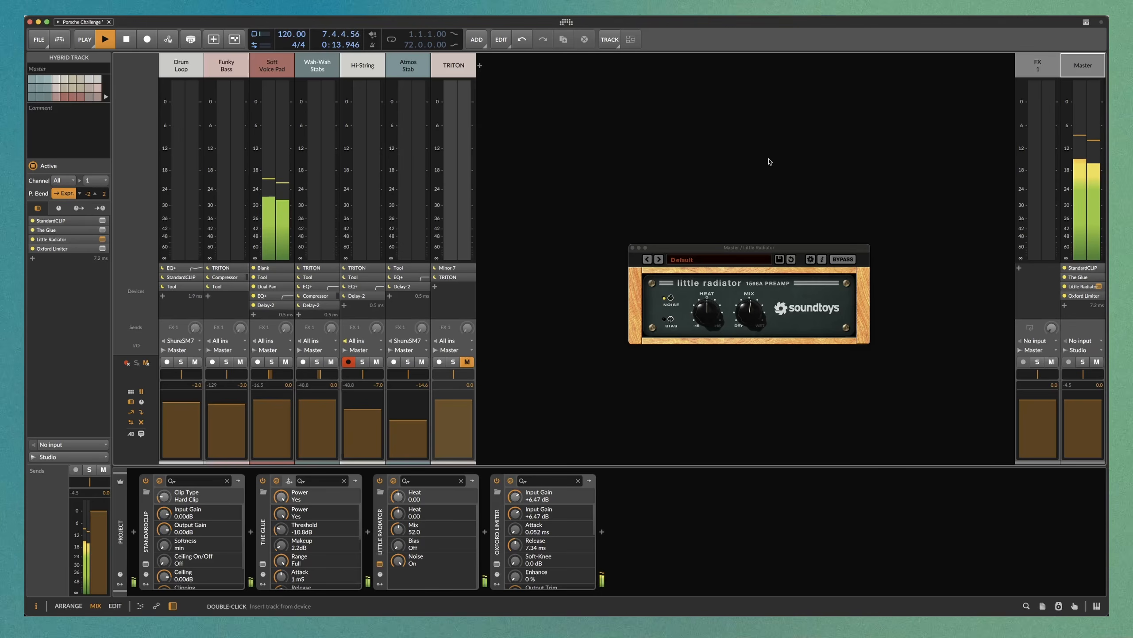